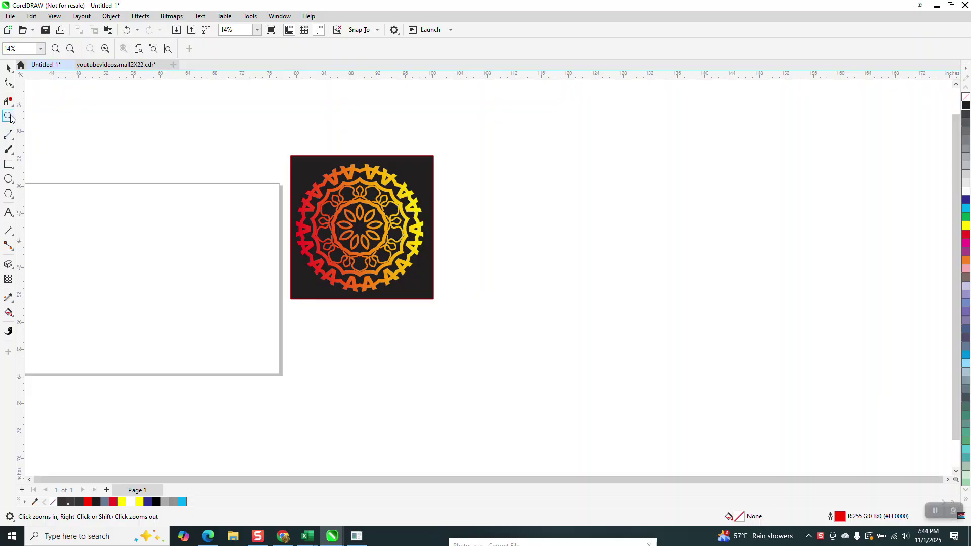
Step: Draw a circle about 21.2 inches in diameter and centre it on the page
right_click(102, 188)
drag(69, 184, 385, 364)
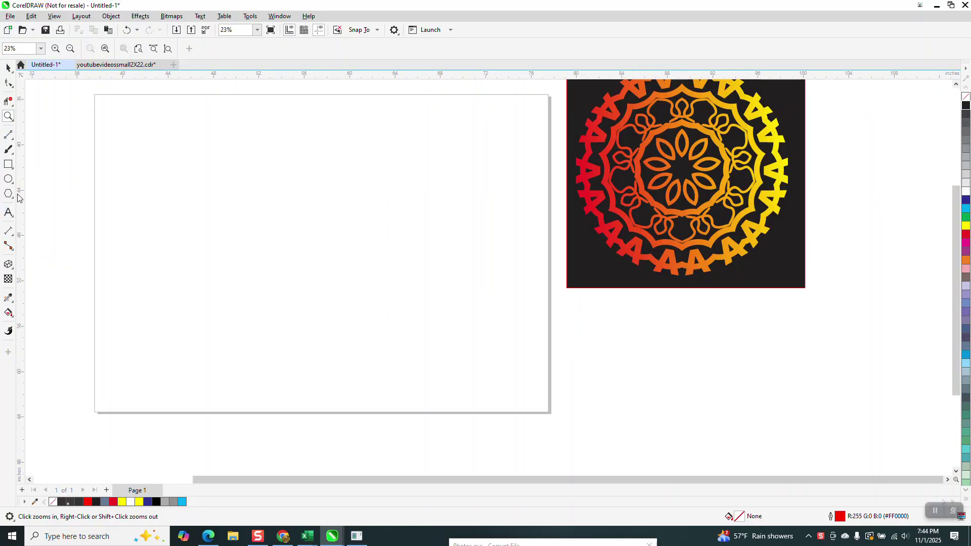
click(9, 184)
drag(448, 150, 234, 395)
key(p)
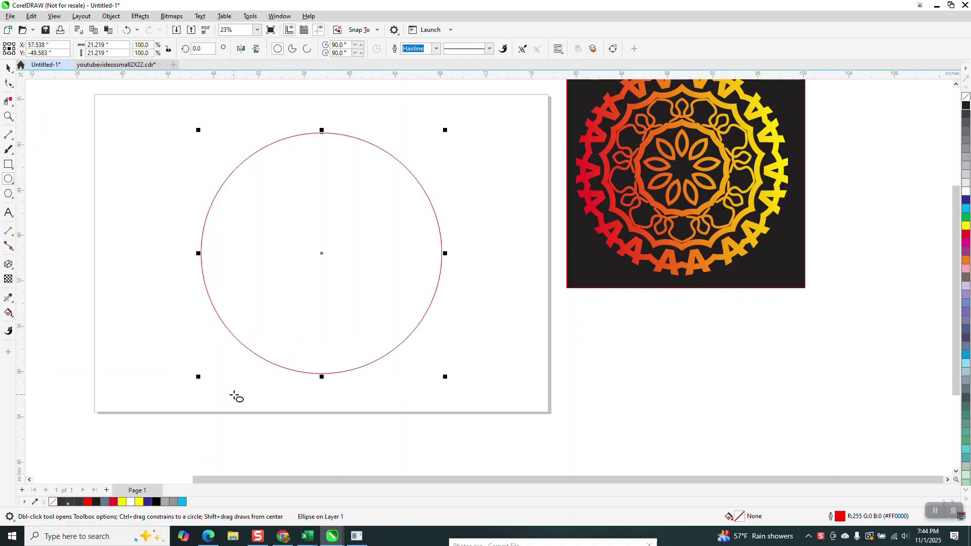
Step: Draw a vertical 2-Point Line about 26.1 inches long and centre it on the page across the circle
click(9, 135)
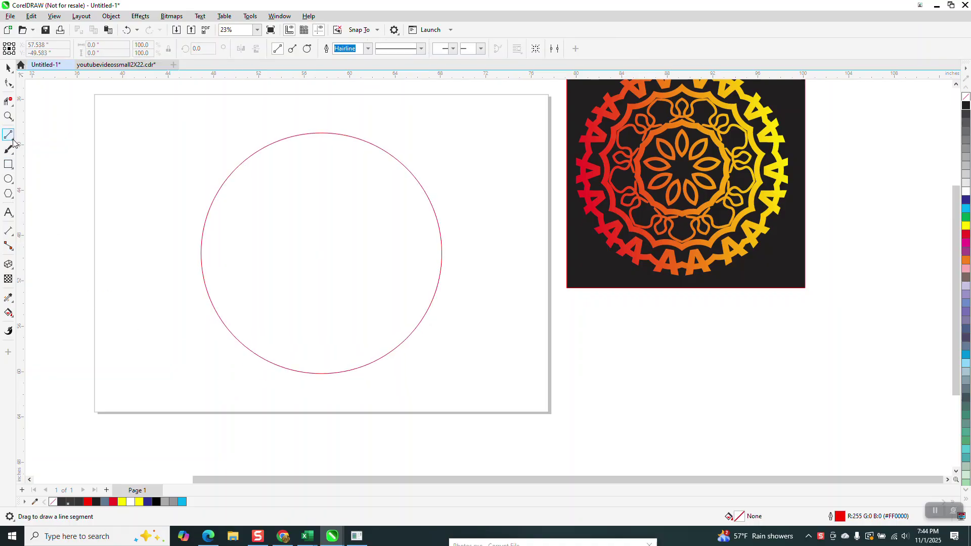
click(12, 139)
click(40, 146)
drag(168, 96, 167, 398)
key(p)
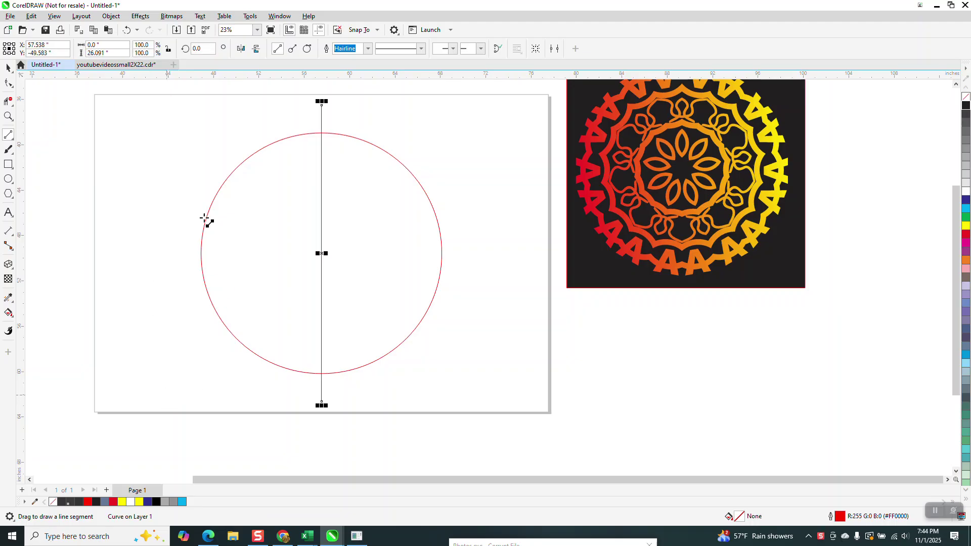
Step: Rotate the vertical line 10 degrees and add a horizontally mirrored duplicate so the two lines cross at the circle's centre
click(197, 48)
text(10)
key(Return)
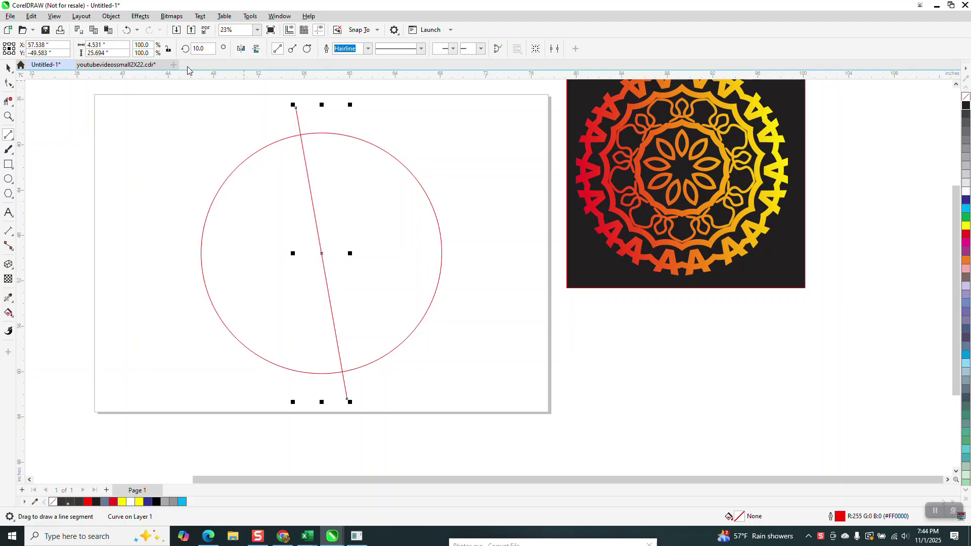
key(KP_Add)
click(241, 49)
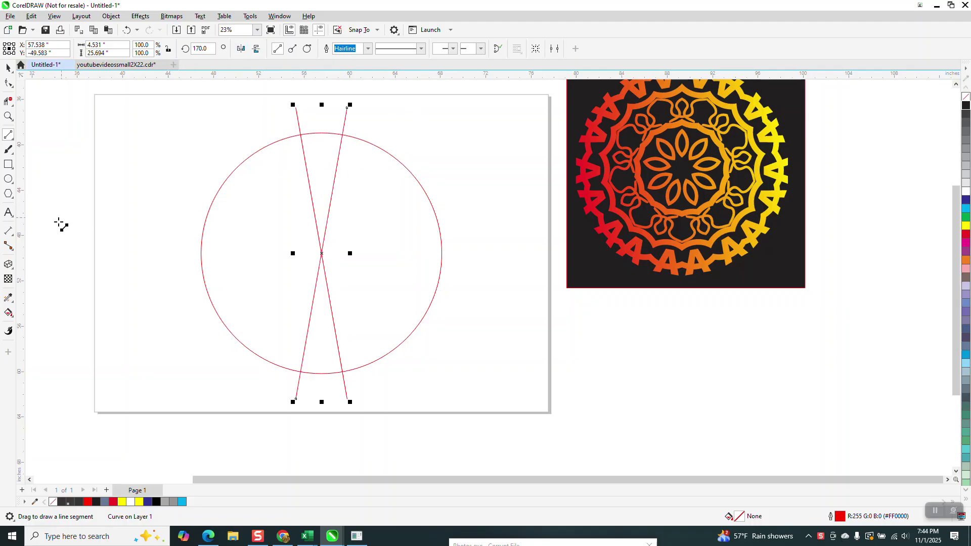
Step: Create a wedge with Smart Fill from the circle's upper section between the lines and move it right of the circle
click(9, 314)
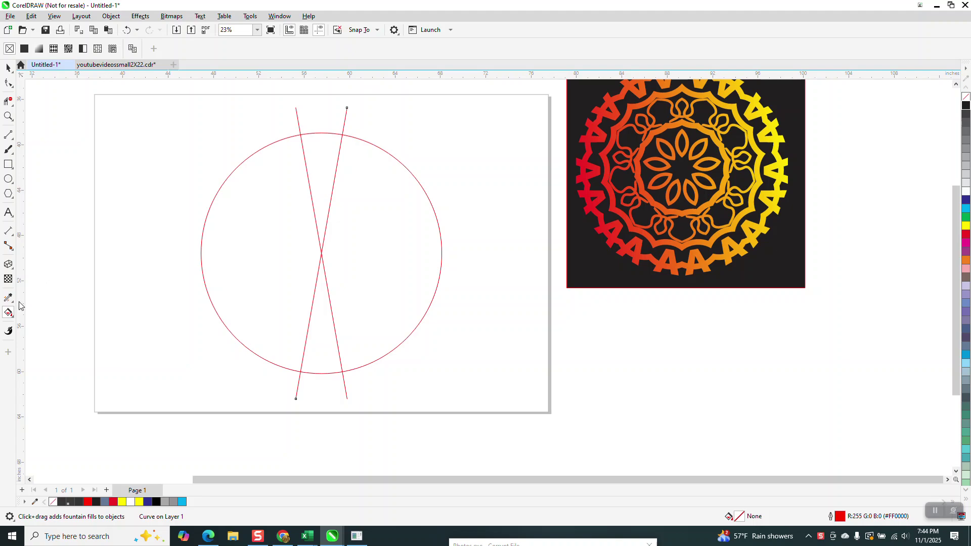
click(15, 320)
click(40, 325)
click(316, 192)
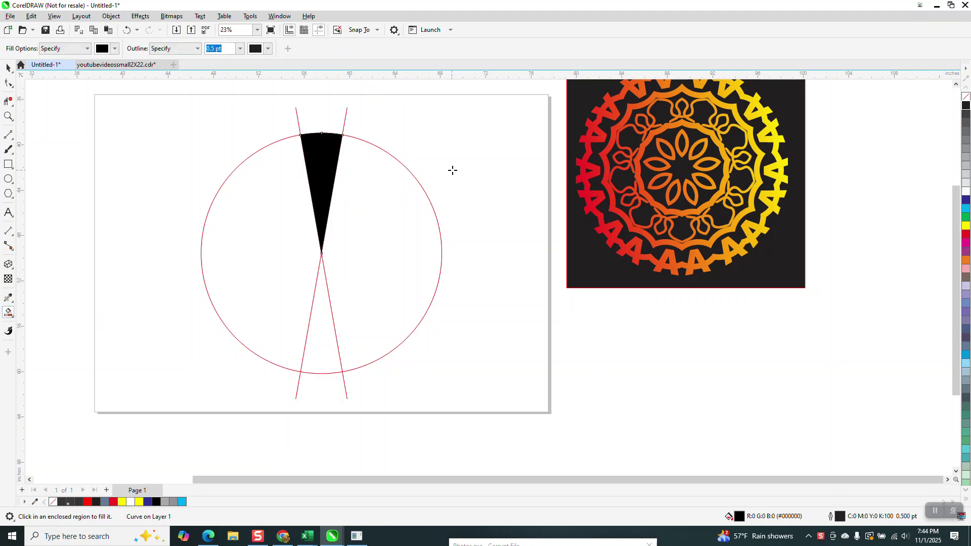
key(Right)
key(Right)
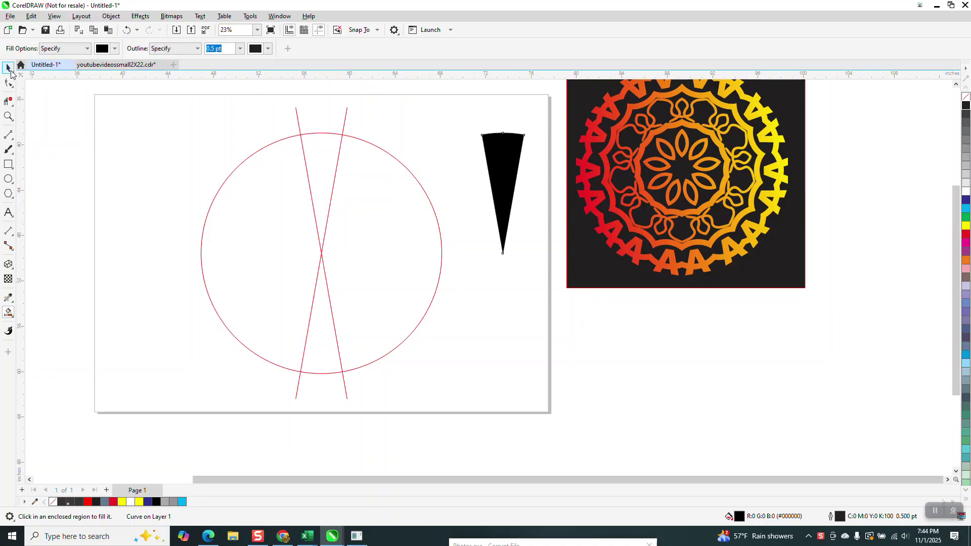
Step: Move the mandala artwork together with its black background farther to the right of the page
click(9, 67)
scroll(501, 286, down, 1)
drag(544, 103, 769, 327)
drag(601, 178, 752, 187)
Step: Remove the wedge's fill, and shift the mandala off its black background and back onto it
click(503, 197)
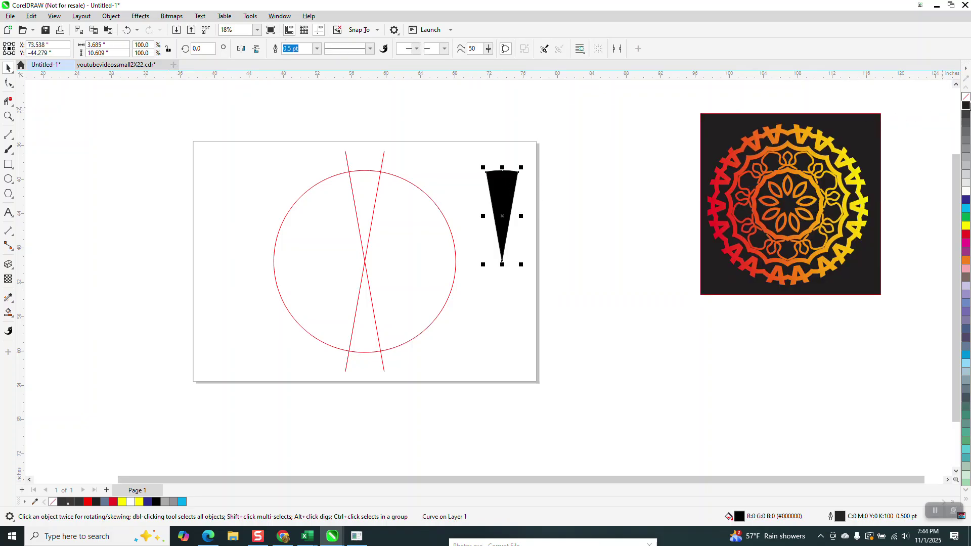
click(968, 104)
drag(791, 199, 648, 216)
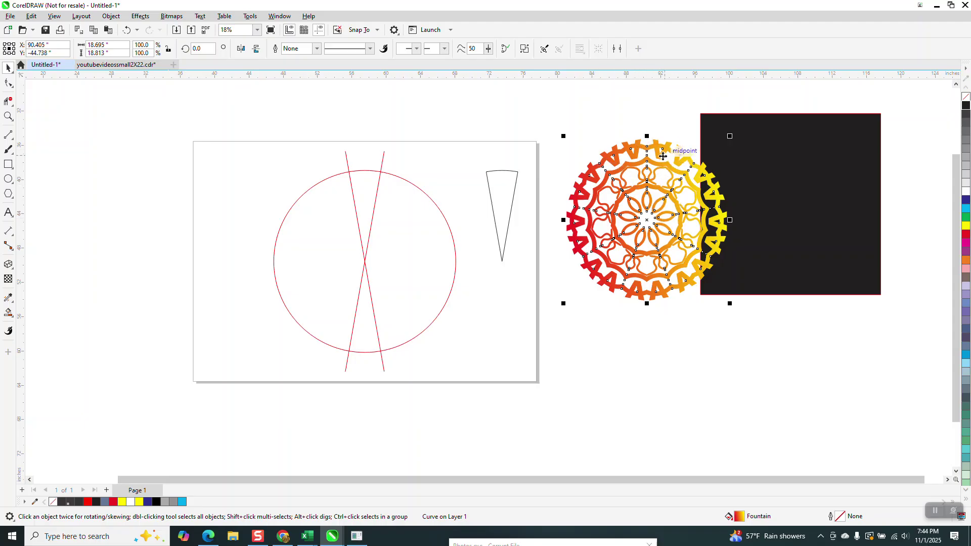
drag(658, 178, 773, 176)
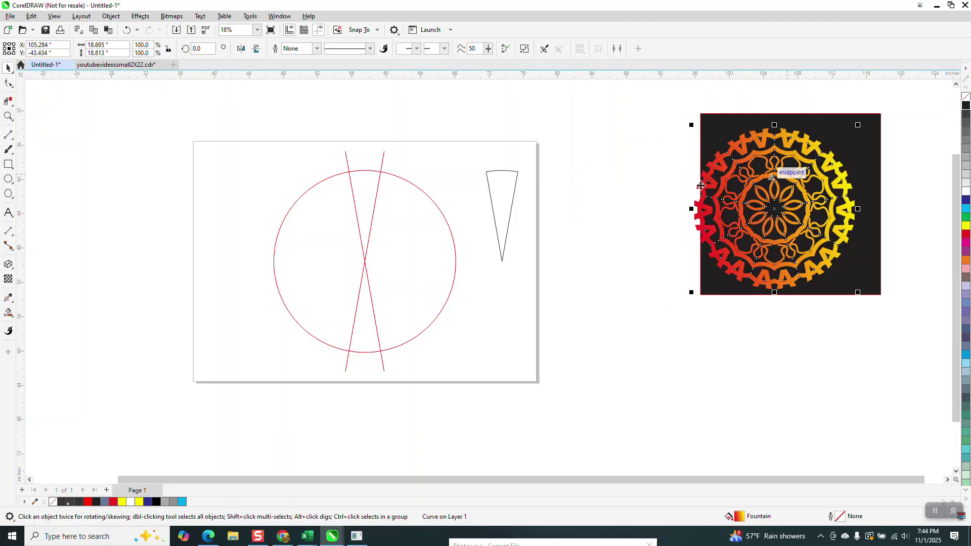
Step: Draw a circle about 4.83 inches in diameter beside the page and give it a 24 pt outline
click(9, 179)
drag(608, 162, 561, 209)
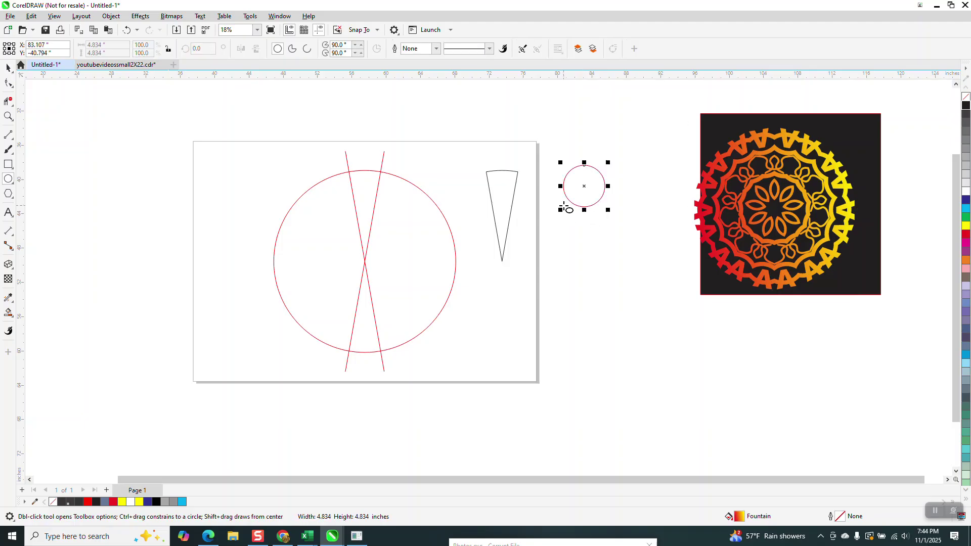
click(436, 48)
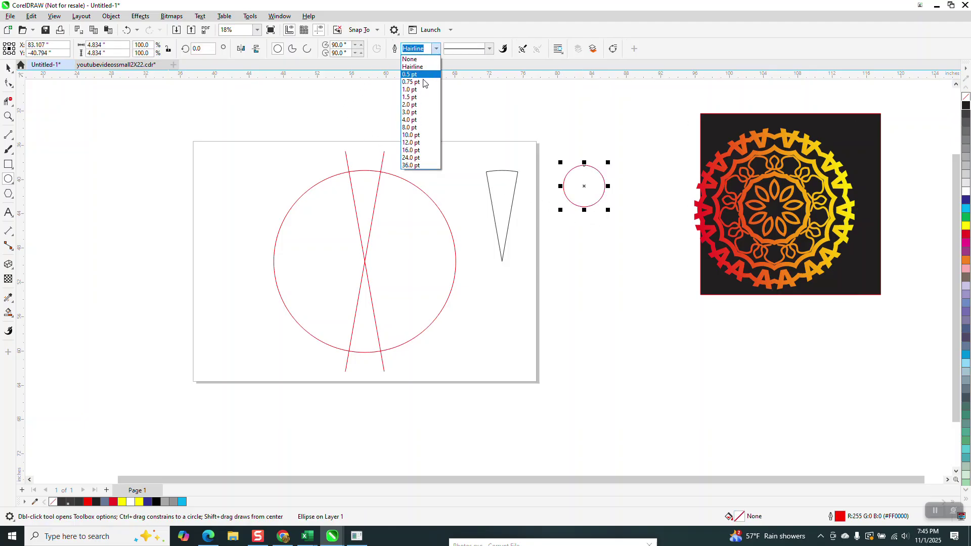
click(410, 158)
Step: Convert the small circle's outline to an object, remove its fill and give it a black hairline outline
click(111, 16)
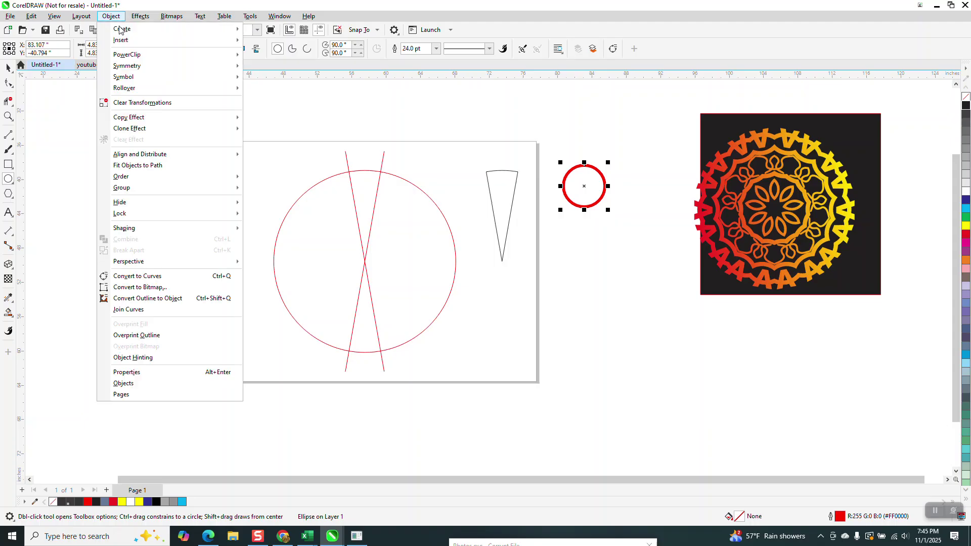
click(162, 300)
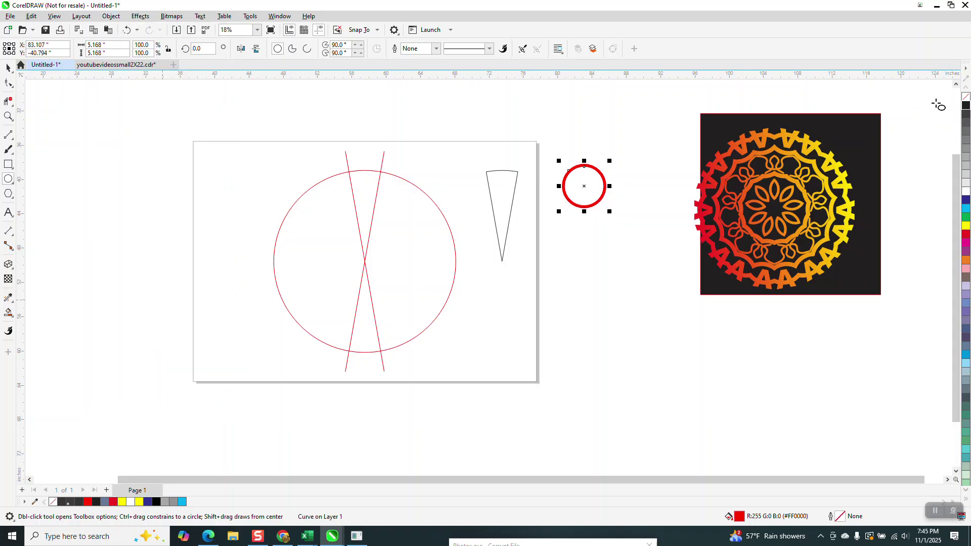
click(966, 98)
right_click(966, 107)
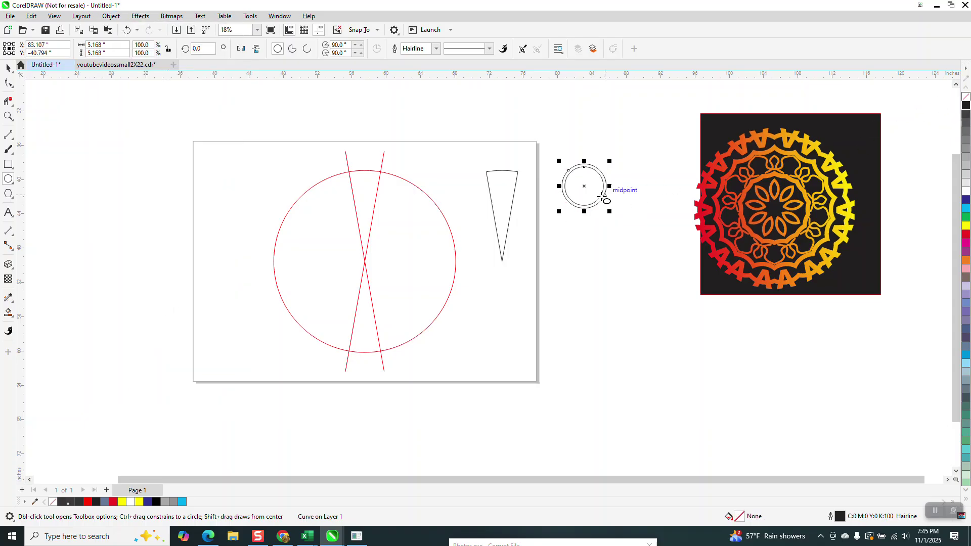
Step: Place two overlapping copies of the ring across the wide end of the wedge
click(8, 67)
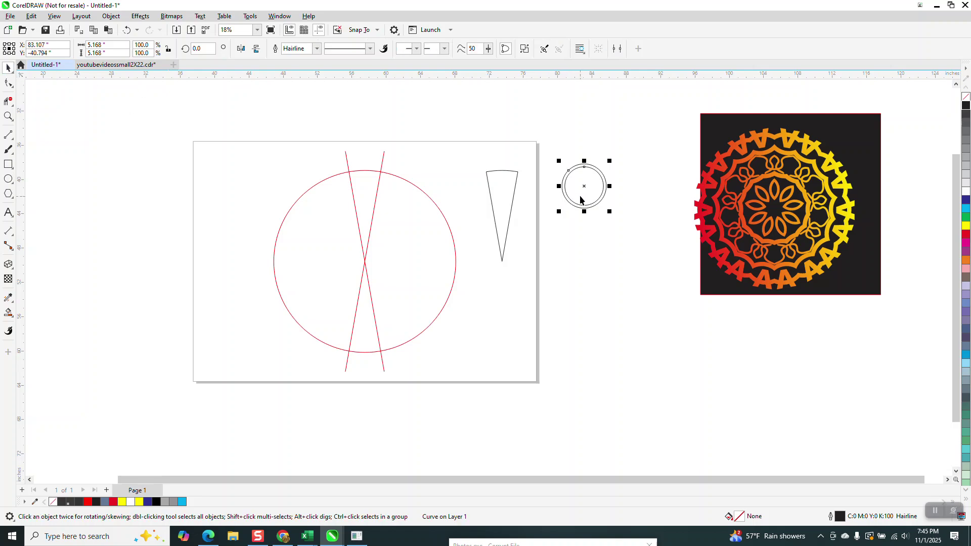
drag(567, 189, 515, 186)
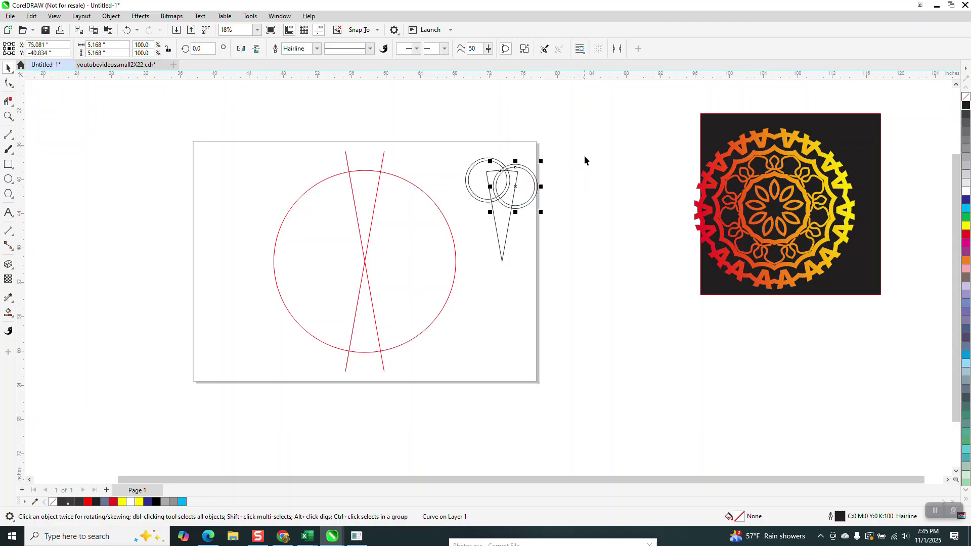
Step: Add a large letter V left of the circle and set its font to Arial Black
click(8, 212)
click(236, 234)
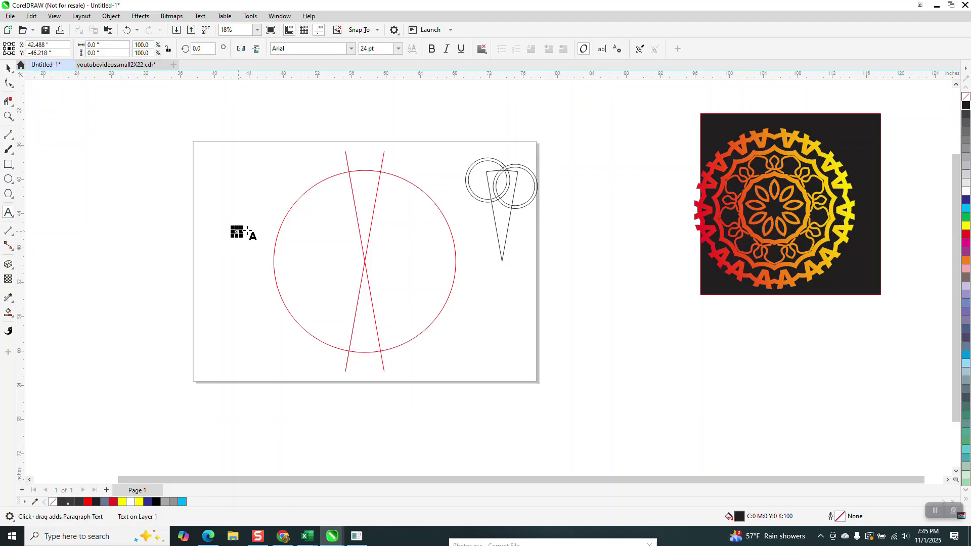
text(V)
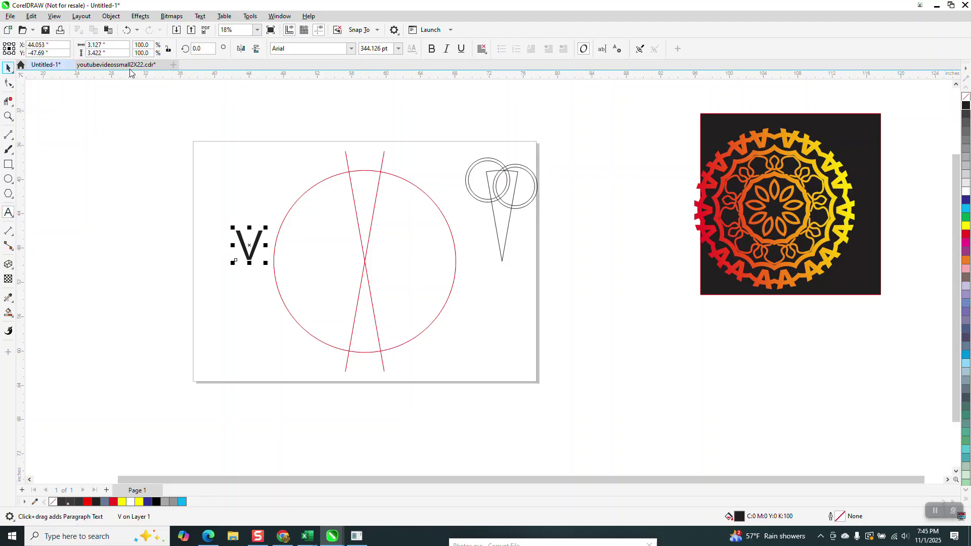
click(351, 48)
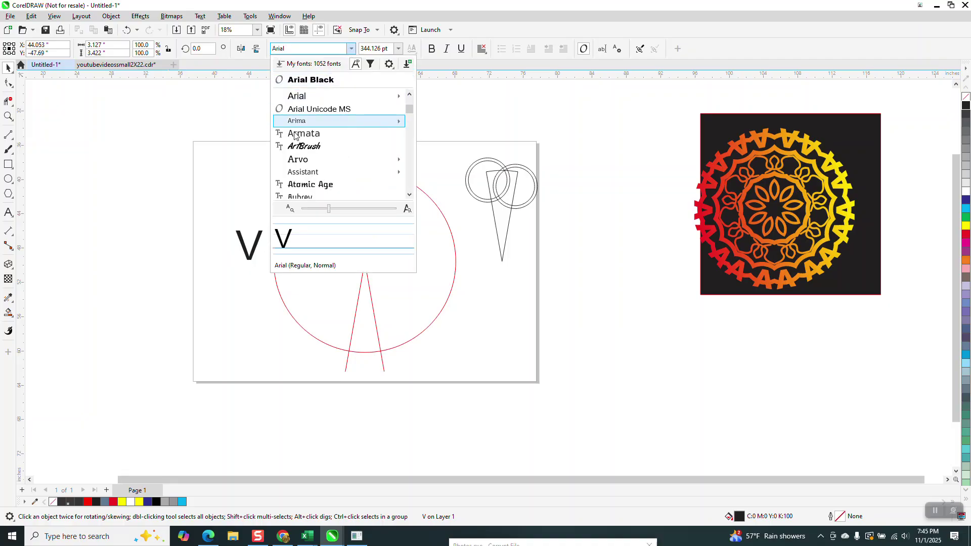
click(307, 80)
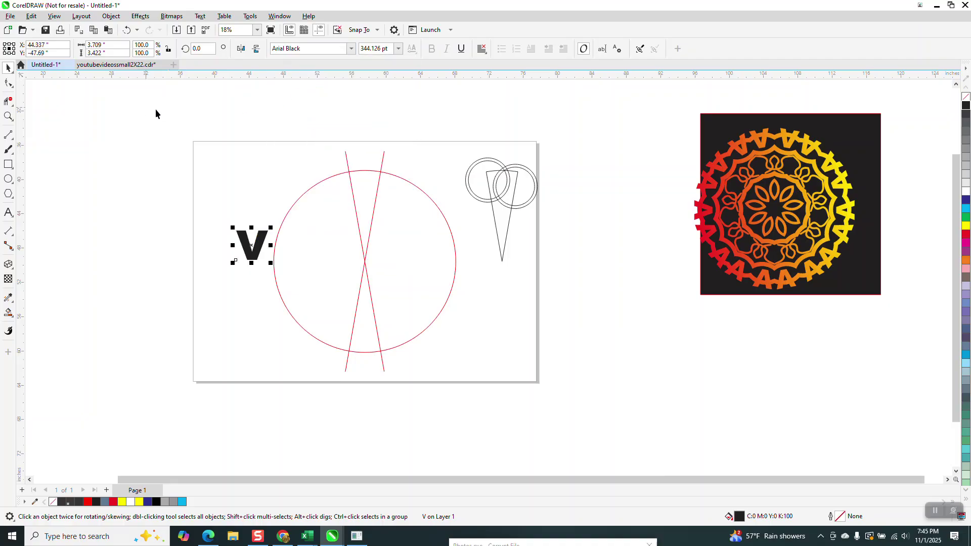
Step: Convert the letter V to curves, give it a black outline and remove its fill
click(115, 17)
click(151, 277)
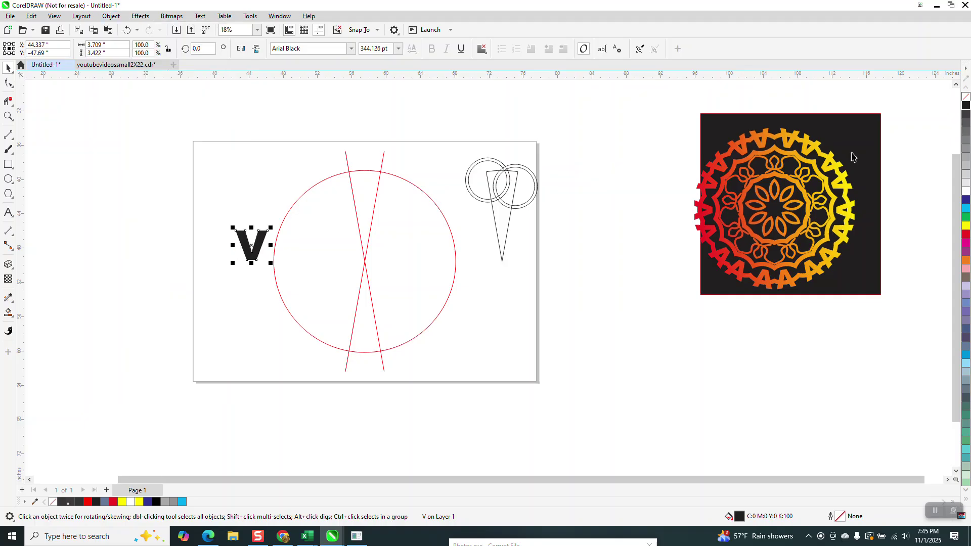
right_click(966, 108)
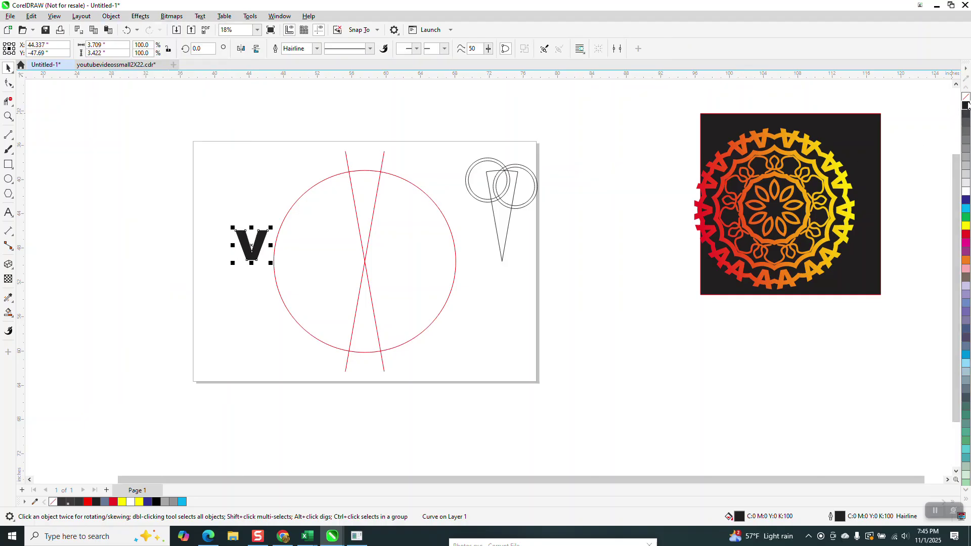
click(966, 97)
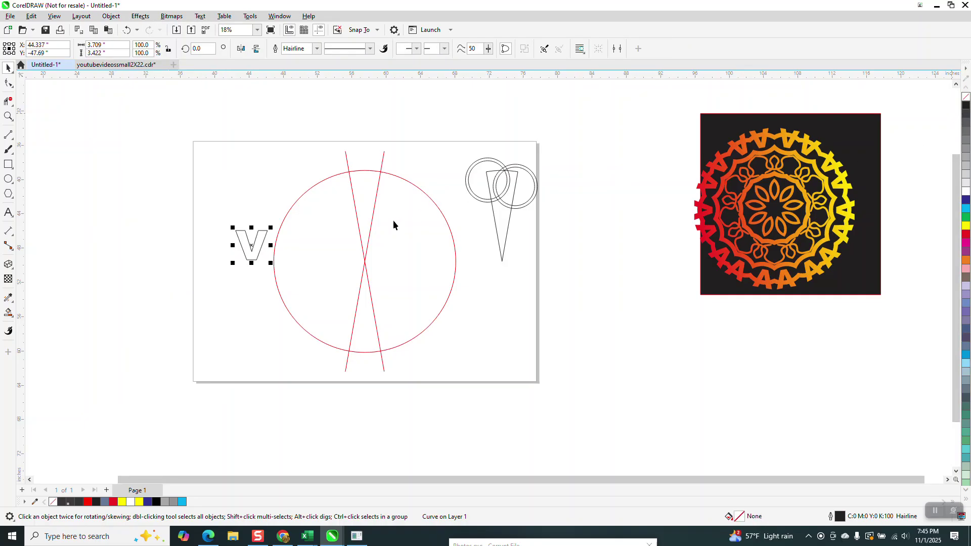
Step: Move the outlined V into the wide end of the wedge and scale it down to about 68.5%
drag(253, 249, 502, 202)
click(8, 116)
drag(465, 147, 594, 308)
click(8, 67)
click(456, 170)
drag(457, 171, 424, 186)
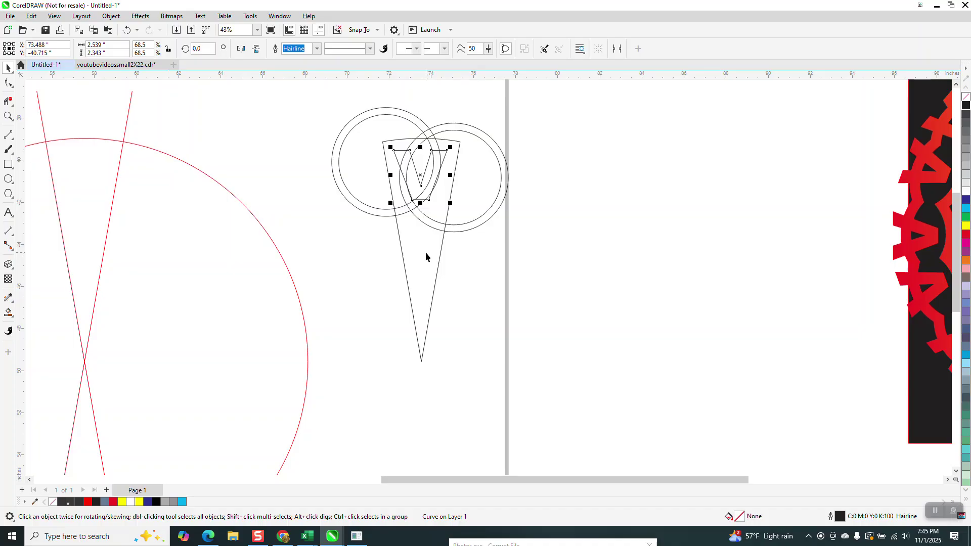
Step: Shrink the V further and shift it toward the wedge's upper left corner
click(330, 235)
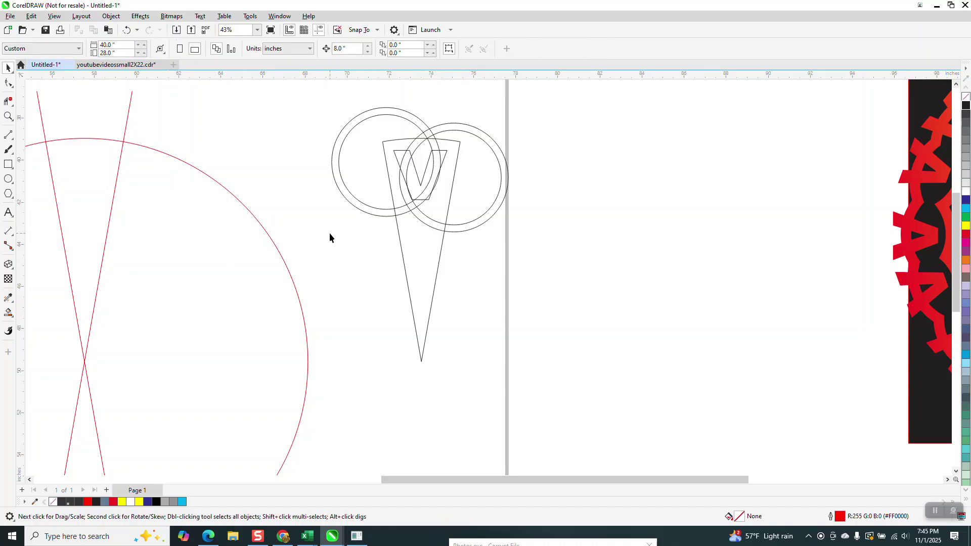
click(423, 177)
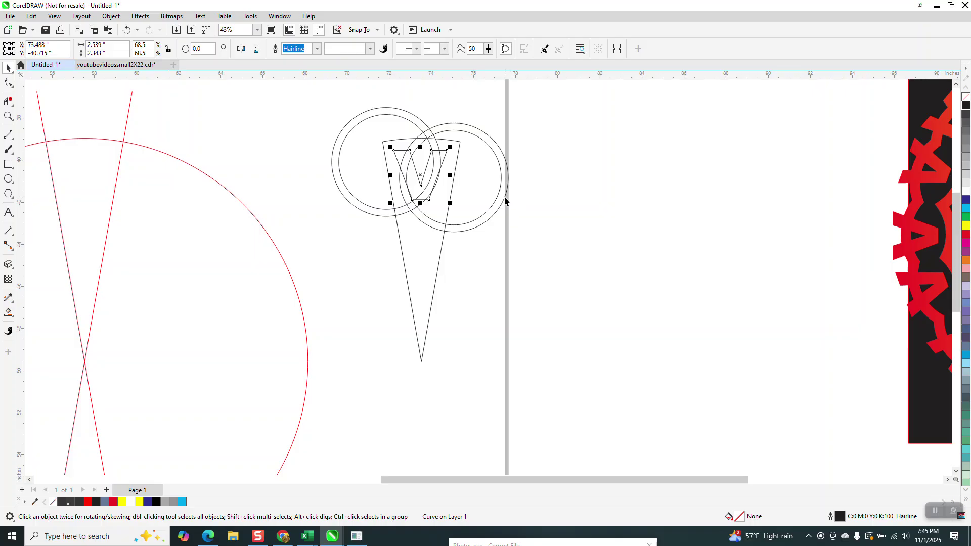
drag(450, 147, 407, 169)
click(534, 174)
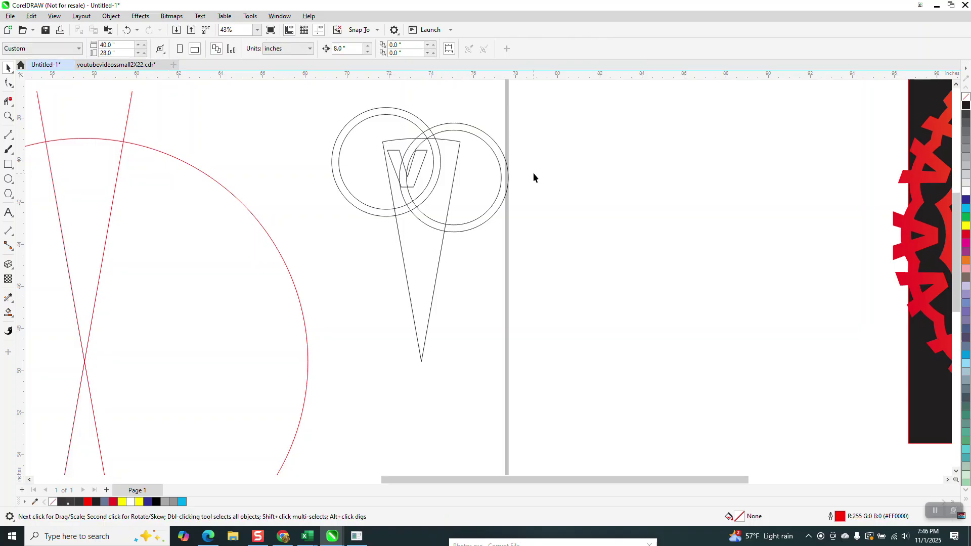
Step: Make a copy of the right ring scaled to about 3.6 inches and place it over the wedge's lower left edge
click(492, 213)
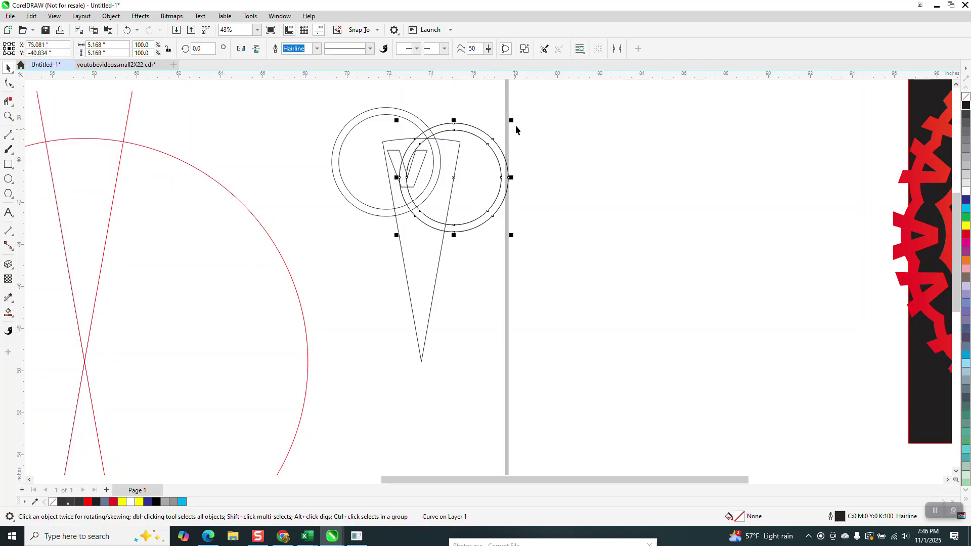
drag(511, 120, 476, 155)
drag(438, 202, 387, 301)
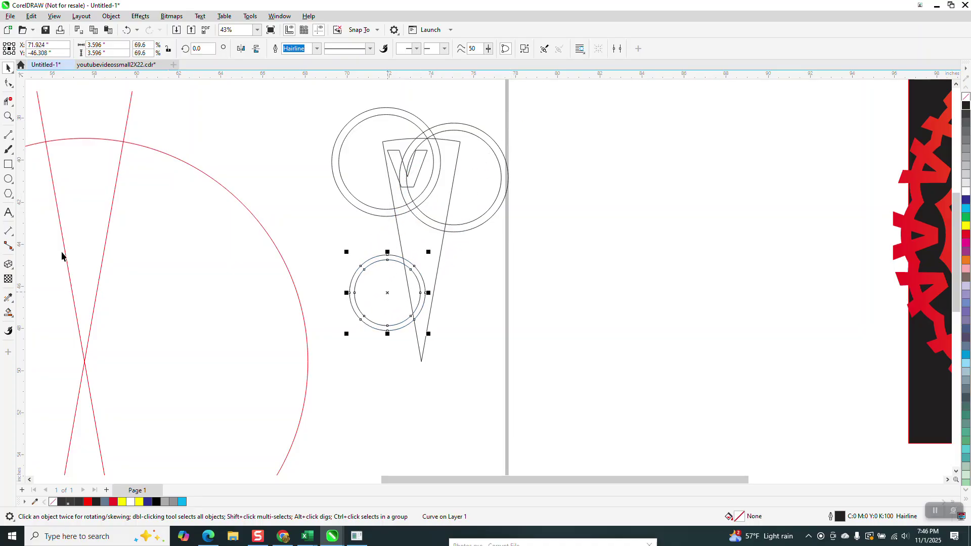
Step: Draw a wavy Freehand curve across the middle of the wedge from its left edge to its right edge
click(8, 135)
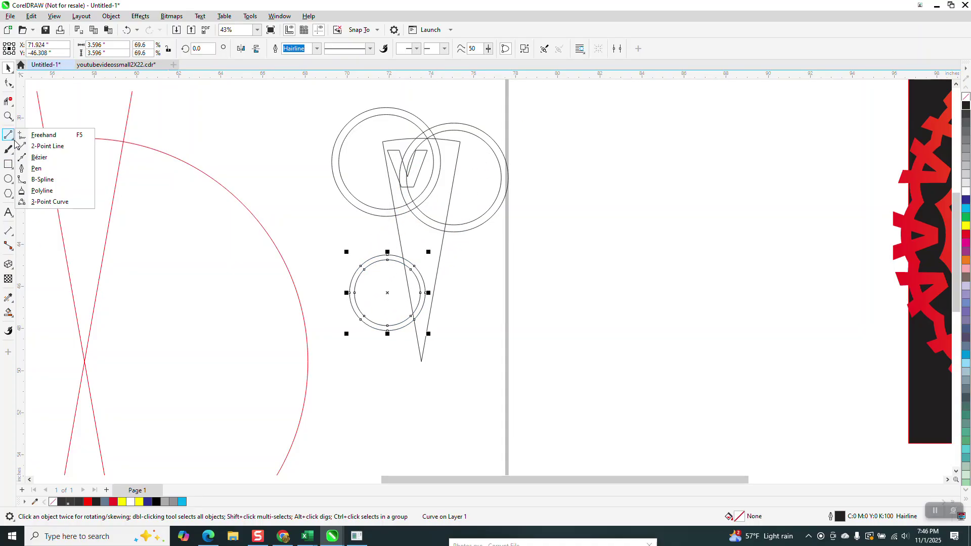
click(50, 137)
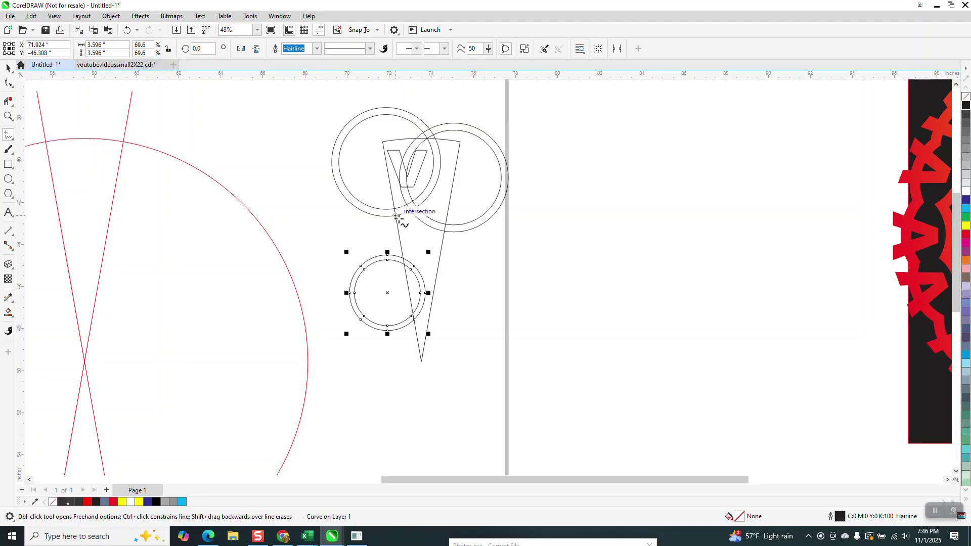
mouse_move(414, 224)
mouse_down()
mouse_move(420, 256)
mouse_move(436, 269)
mouse_up()
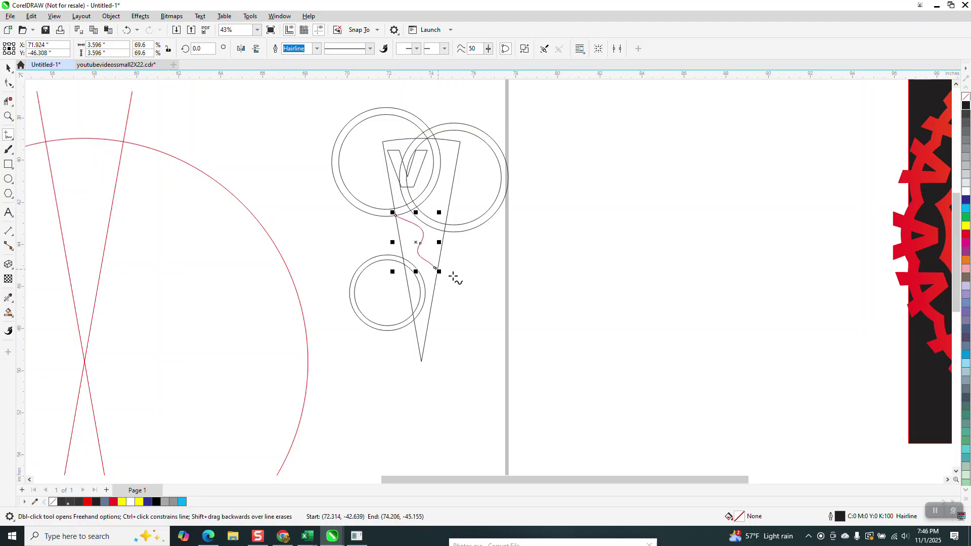
Step: Thicken the wavy curve to a 24 pt outline and convert it into an unfilled object with a black outline
click(317, 49)
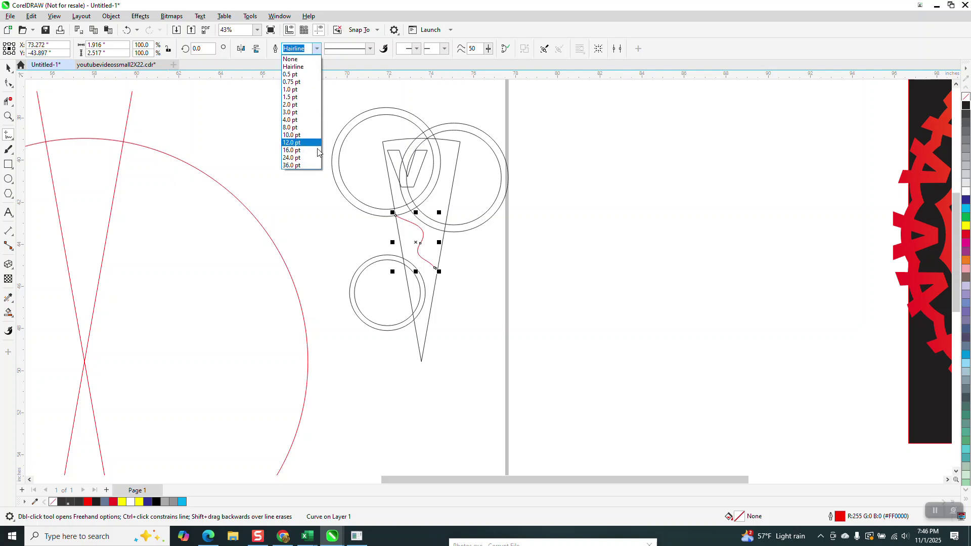
click(299, 158)
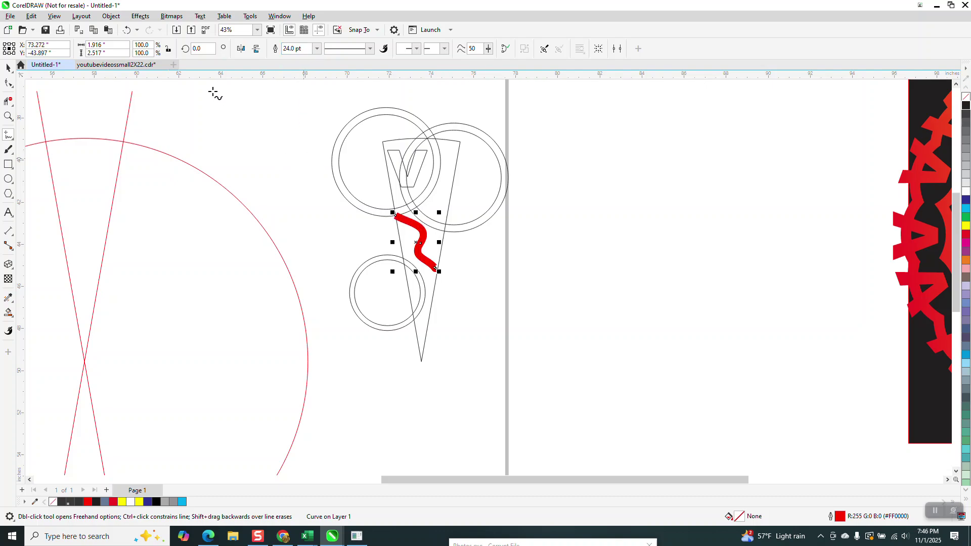
click(111, 15)
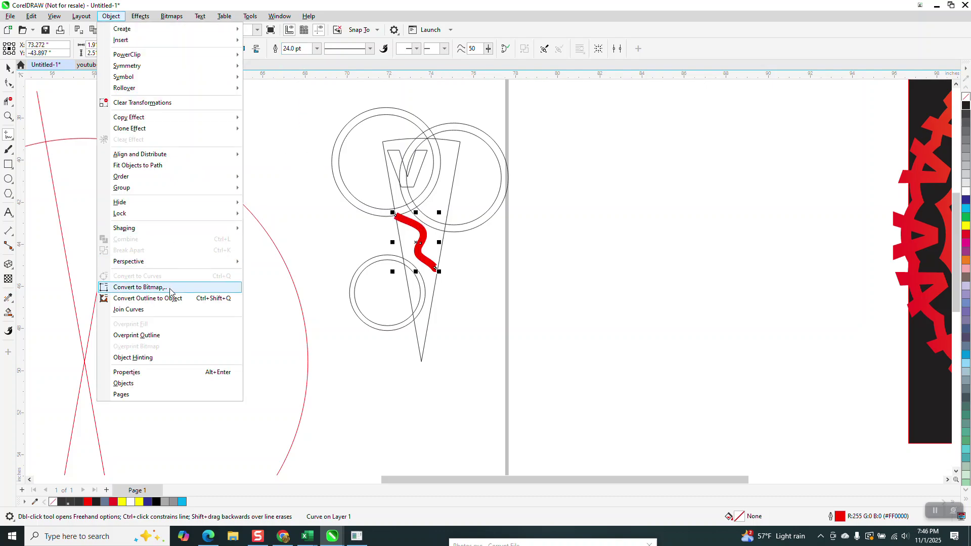
click(171, 299)
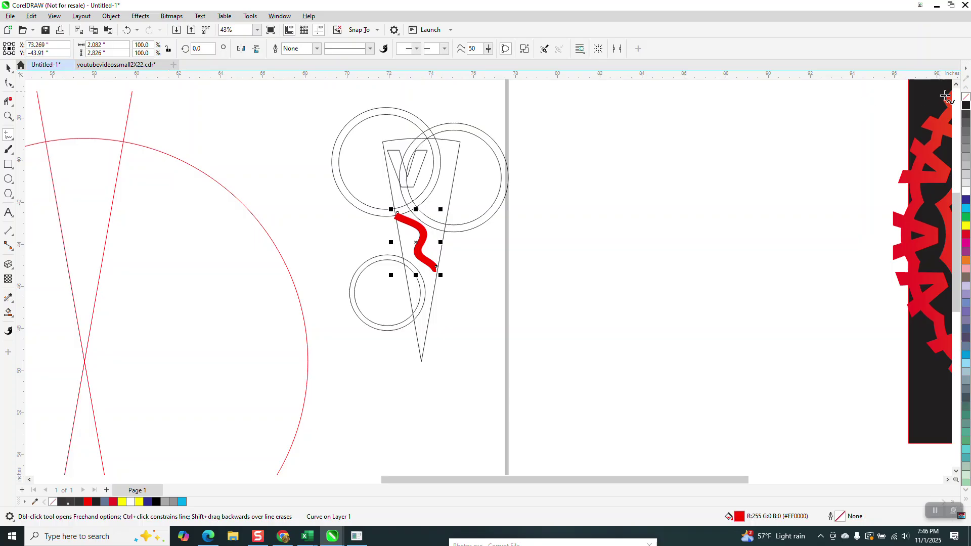
click(966, 97)
right_click(967, 105)
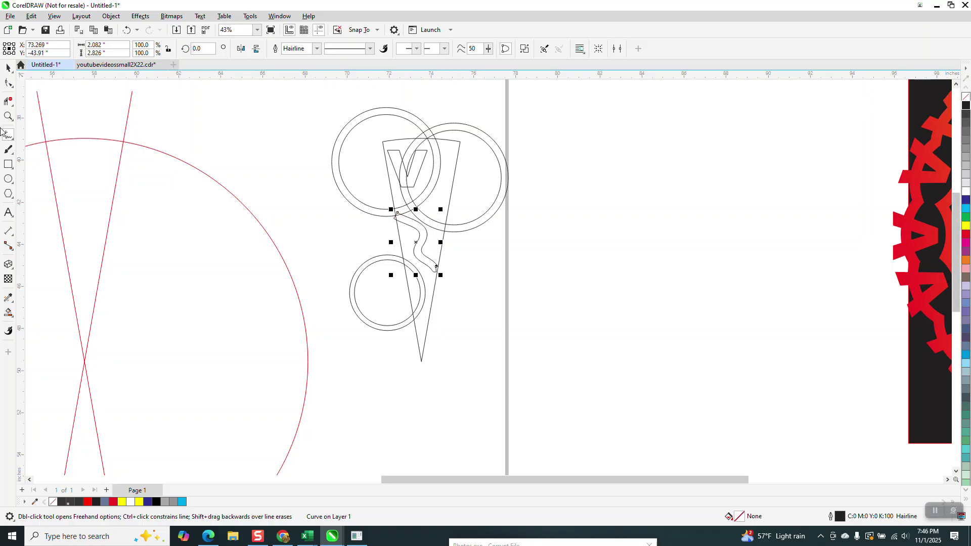
Step: Reshape both ends of the wavy band by moving their nodes so they extend past the wedge's left and right edges
click(8, 117)
drag(357, 190, 433, 246)
click(10, 85)
drag(374, 213, 346, 286)
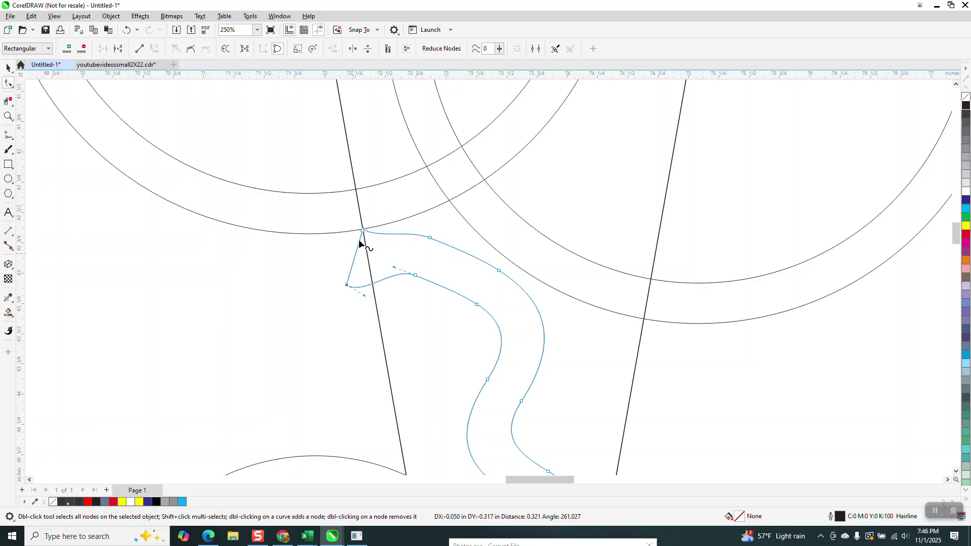
drag(362, 231, 354, 248)
scroll(309, 203, down, 2)
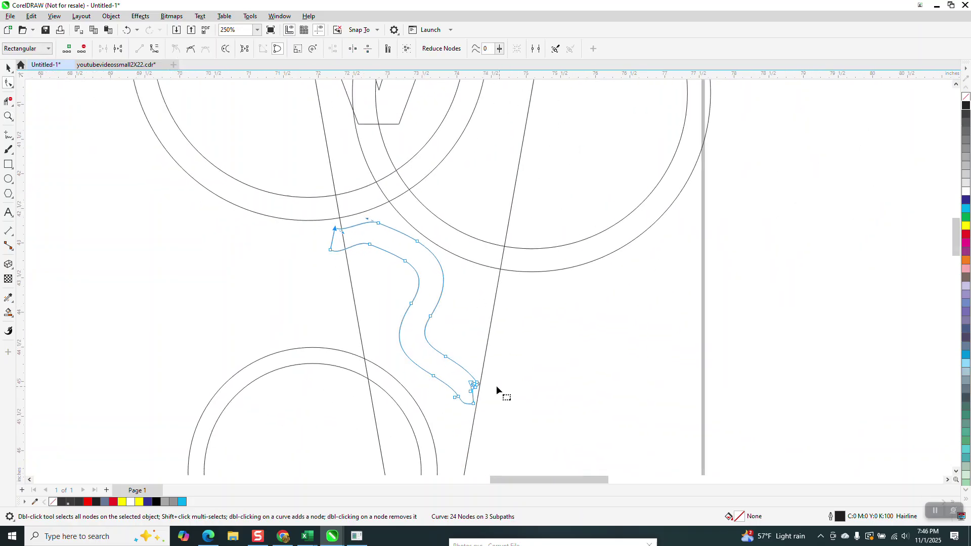
drag(473, 404, 488, 409)
click(464, 335)
scroll(421, 330, down, 2)
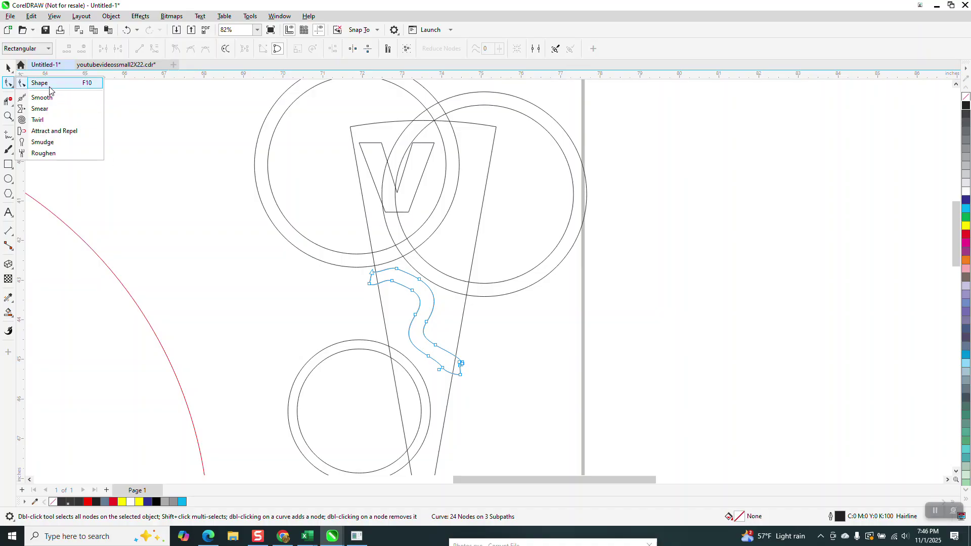
Step: Duplicate the wavy band, mirror the copy horizontally and place it higher and to the right, crossing the original
click(9, 67)
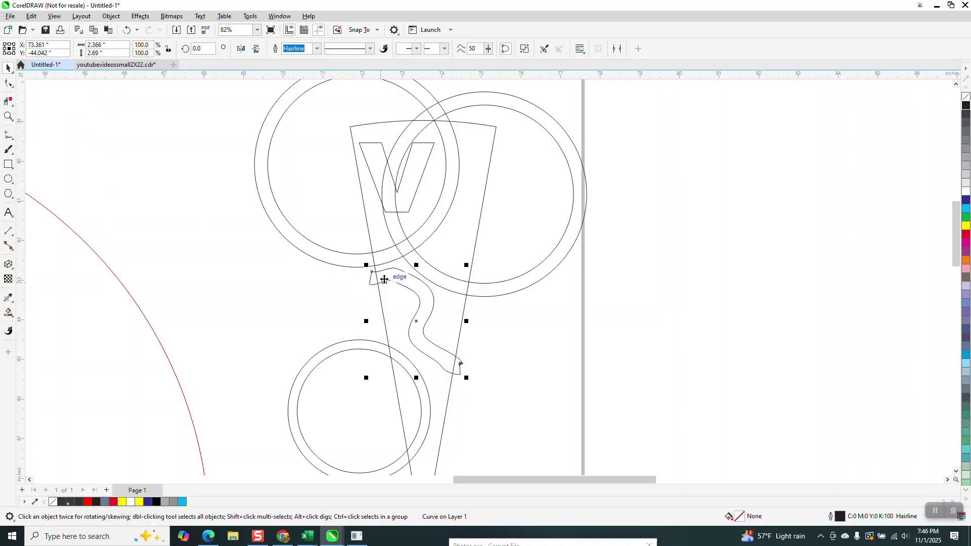
key(KP_Add)
click(241, 49)
drag(457, 274, 490, 226)
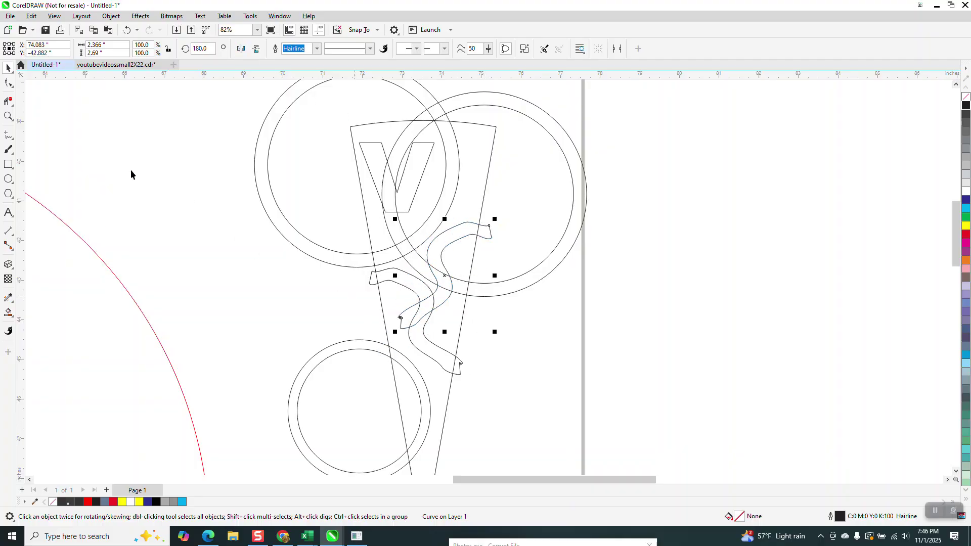
Step: Extend the lower left end of the mirrored band past the wedge's left edge by moving its end nodes
click(9, 83)
drag(402, 341, 378, 335)
click(329, 299)
scroll(324, 283, down, 3)
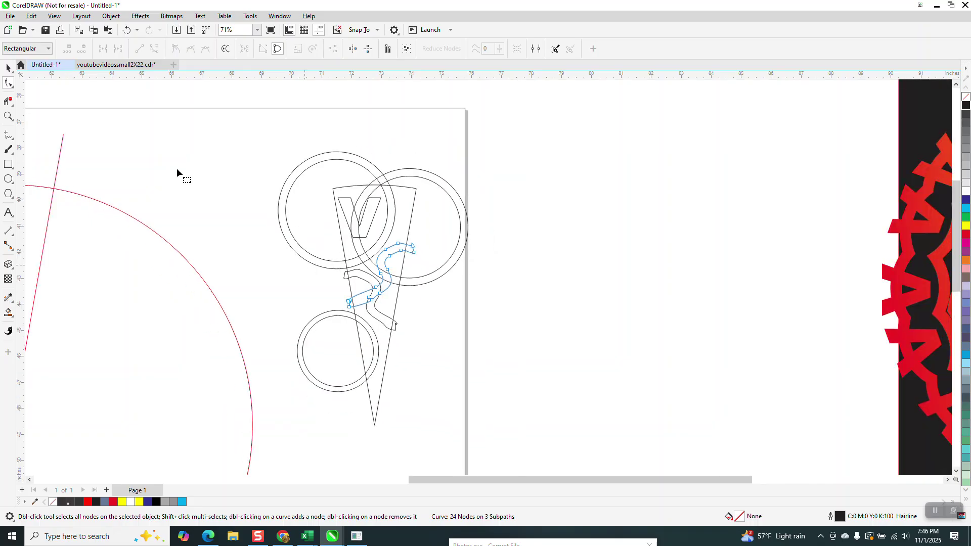
Step: Move the wedge outline 8 inches to the right, clear of the rings, V and wavy bands
click(8, 67)
click(407, 201)
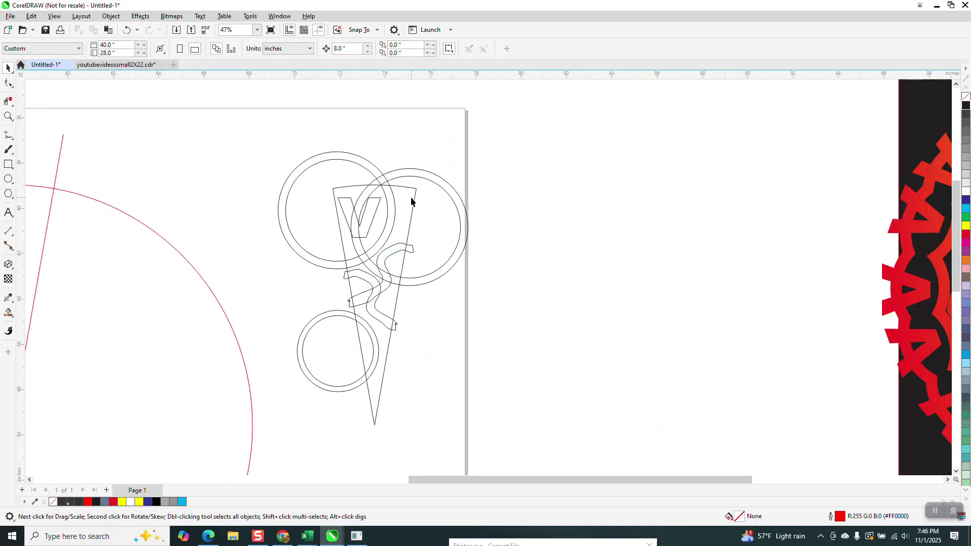
click(382, 383)
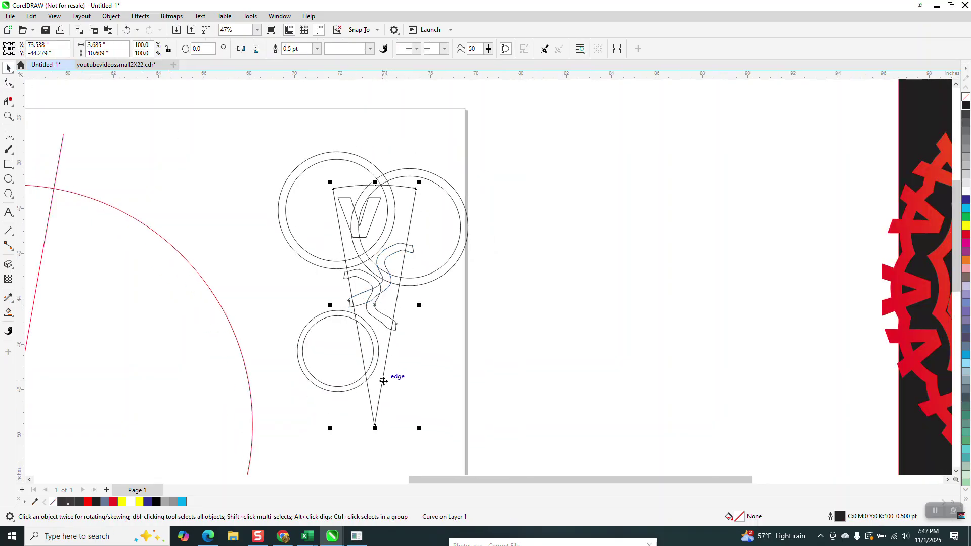
key(Right)
Step: Weld the three rings, the V and the two wavy bands into a single object
drag(260, 120, 518, 449)
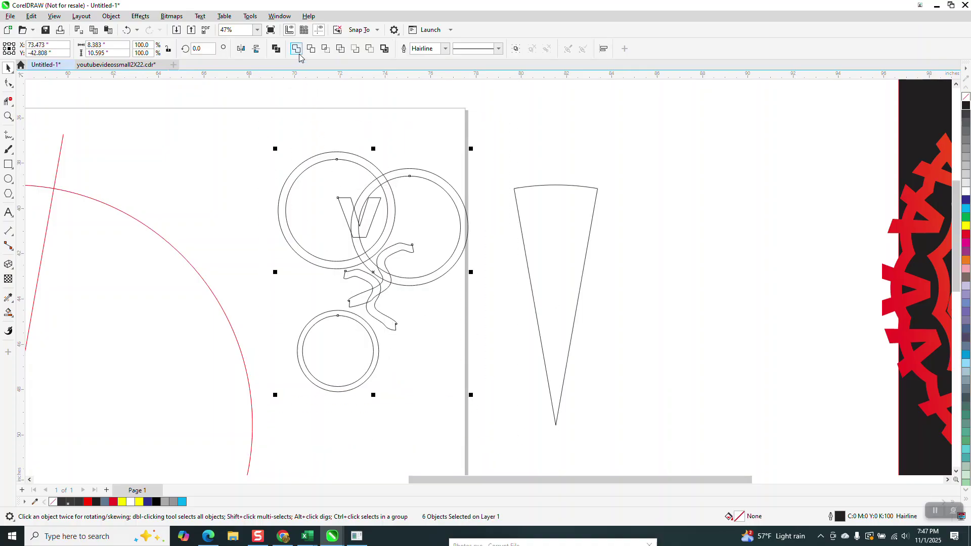
click(297, 50)
scroll(520, 225, down, 3)
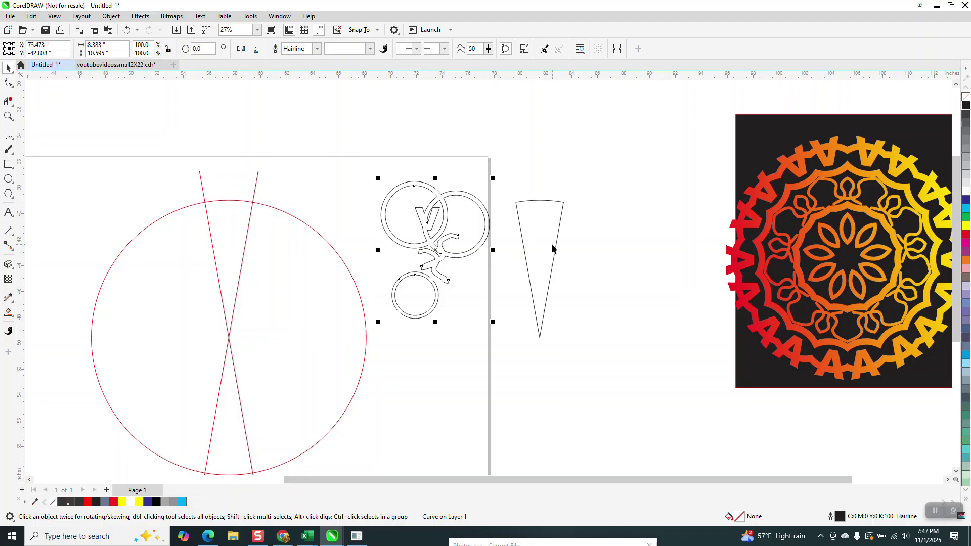
Step: Move the wedge 8 inches back over the welded shapes and create the intersection of the two objects
click(554, 245)
key(Left)
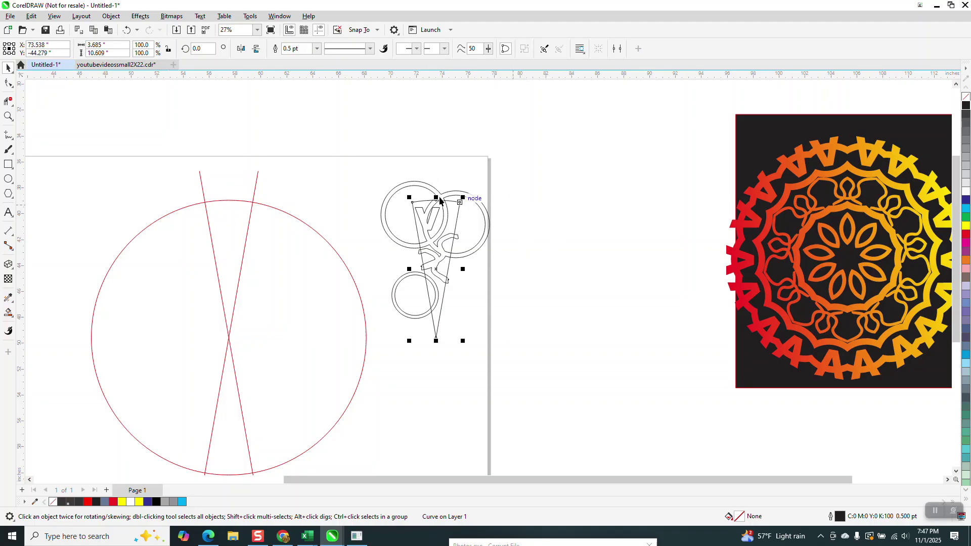
drag(360, 154, 495, 344)
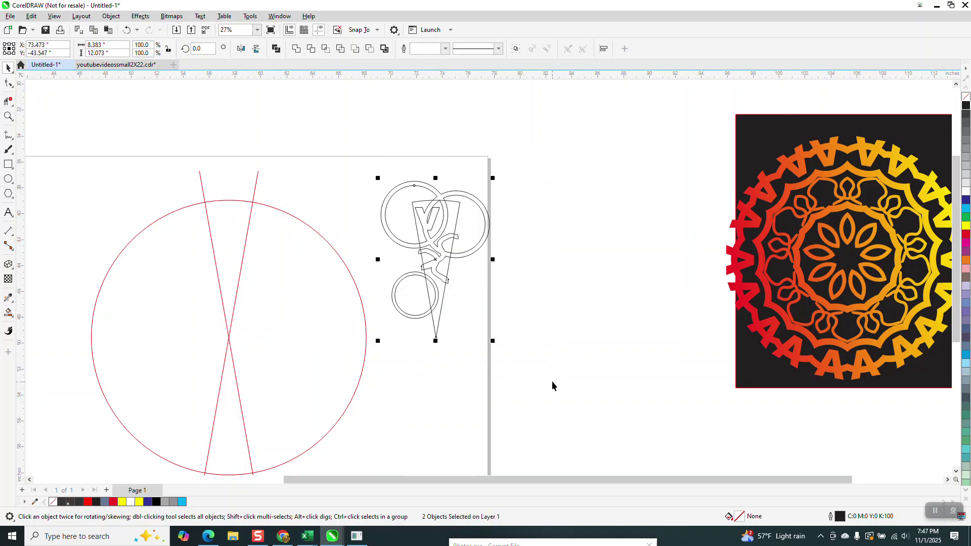
click(325, 48)
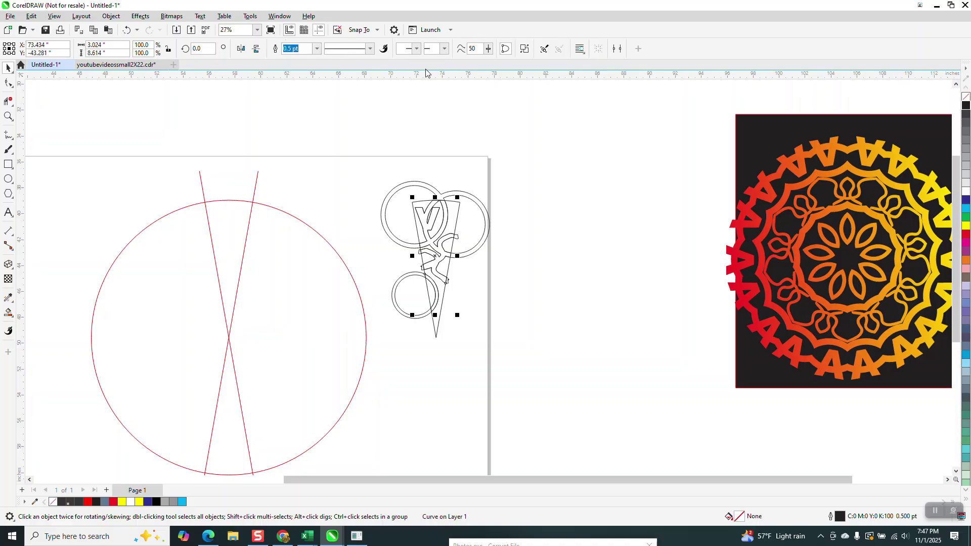
Step: Move the intersected piece 16 inches left into the big circle's wedge and set its rotation centre at the circle's centre
key(Left)
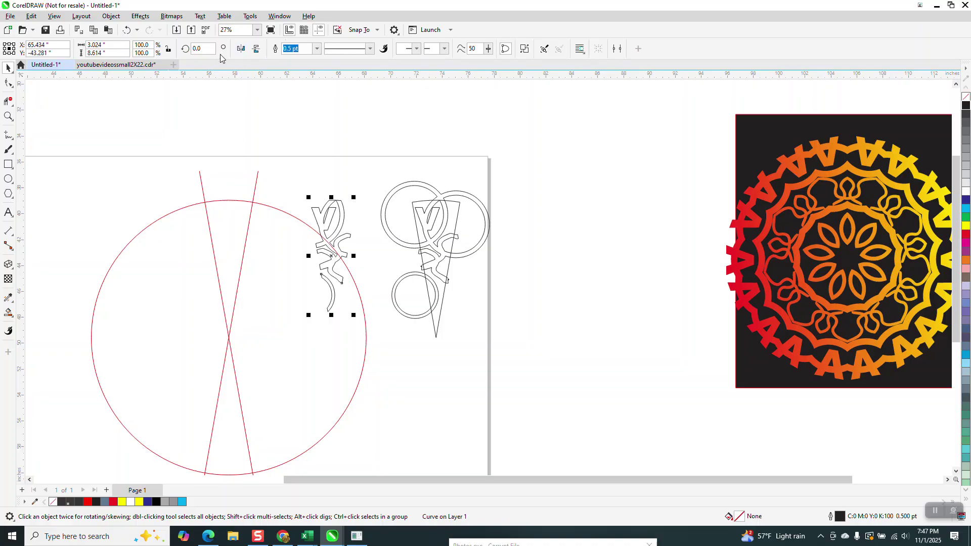
key(Left)
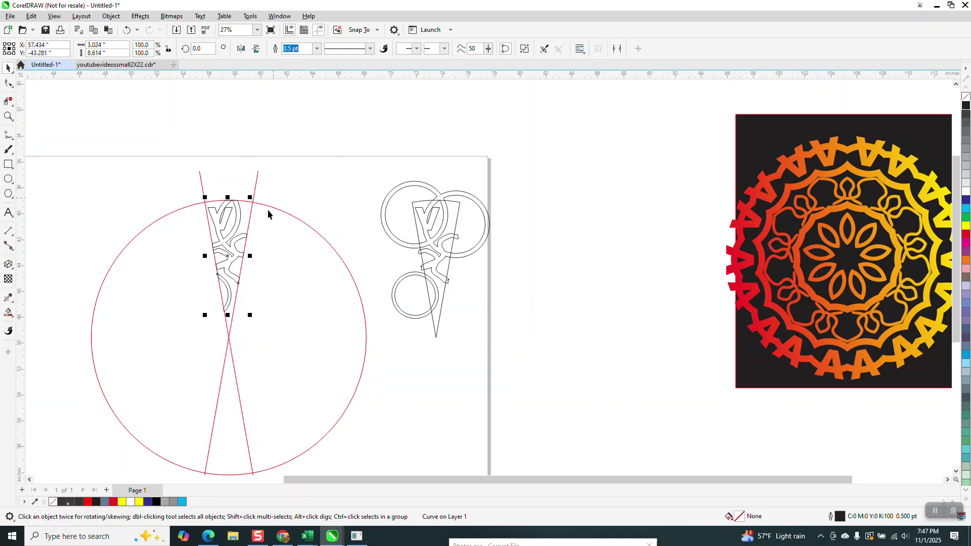
click(244, 236)
drag(228, 256, 228, 338)
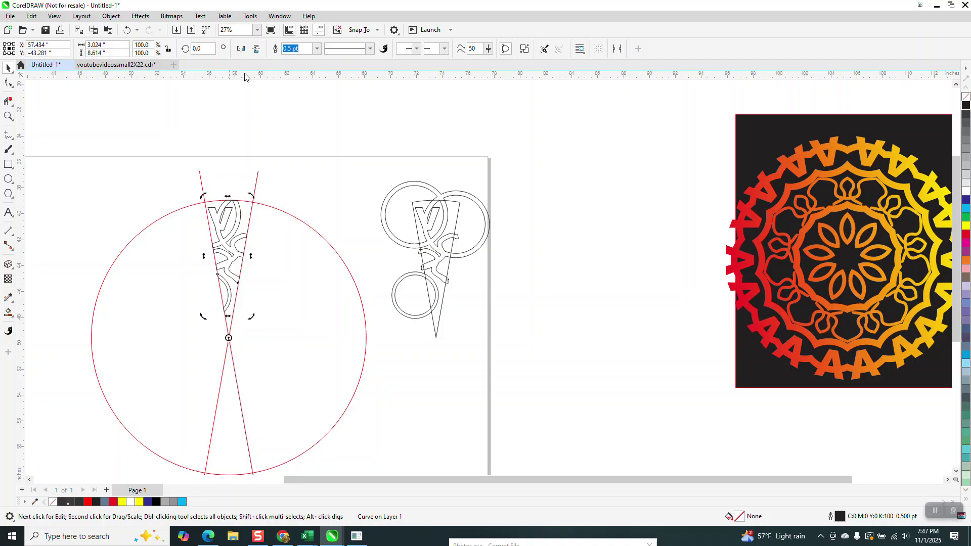
Step: Rotate the piece by 10 degrees and add a horizontally mirrored copy adjoining its right side
text(10)
key(Return)
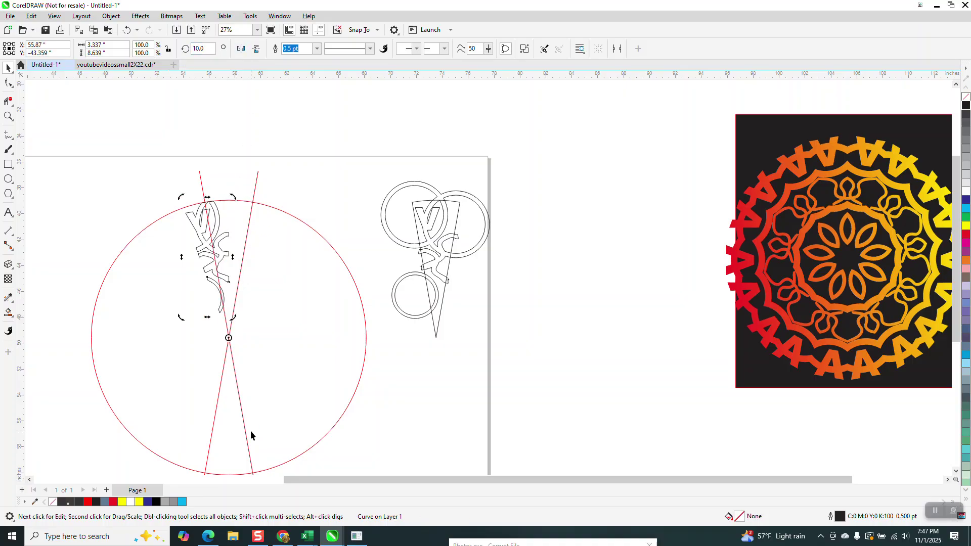
click(319, 191)
click(228, 237)
alt+click(228, 235)
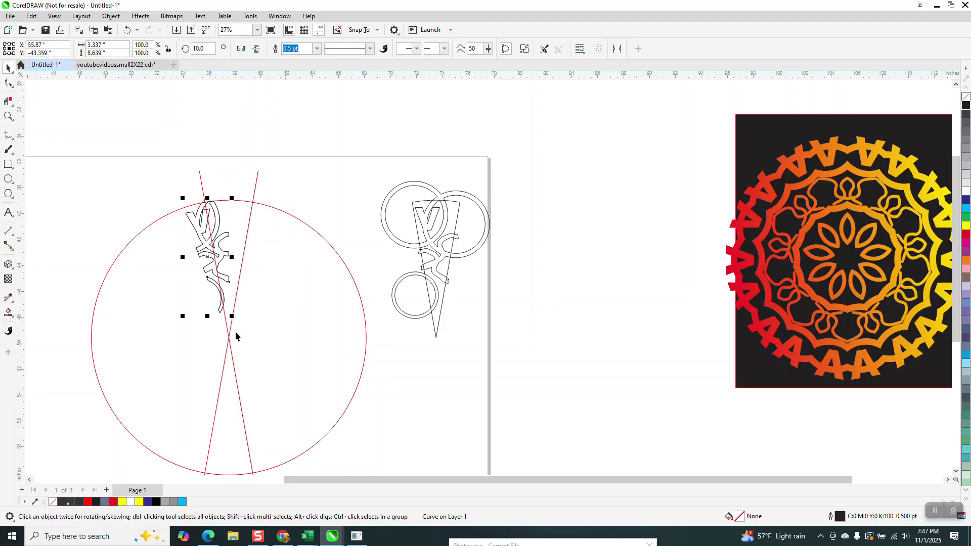
drag(186, 258, 275, 257)
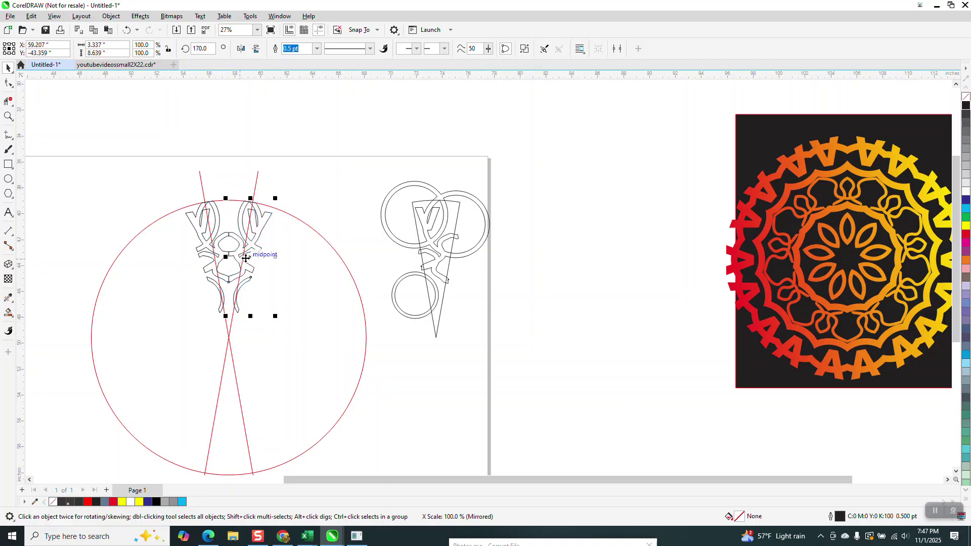
Step: Move both red lines and the red circle 16 inches right, off the mirrored halves, and weld the two halves into one object
click(255, 190)
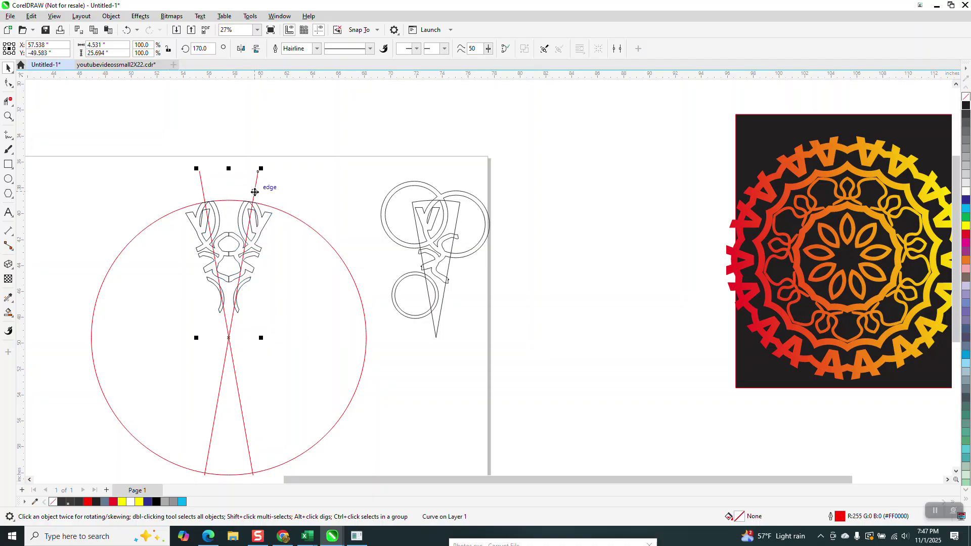
key(Right)
key(Right)
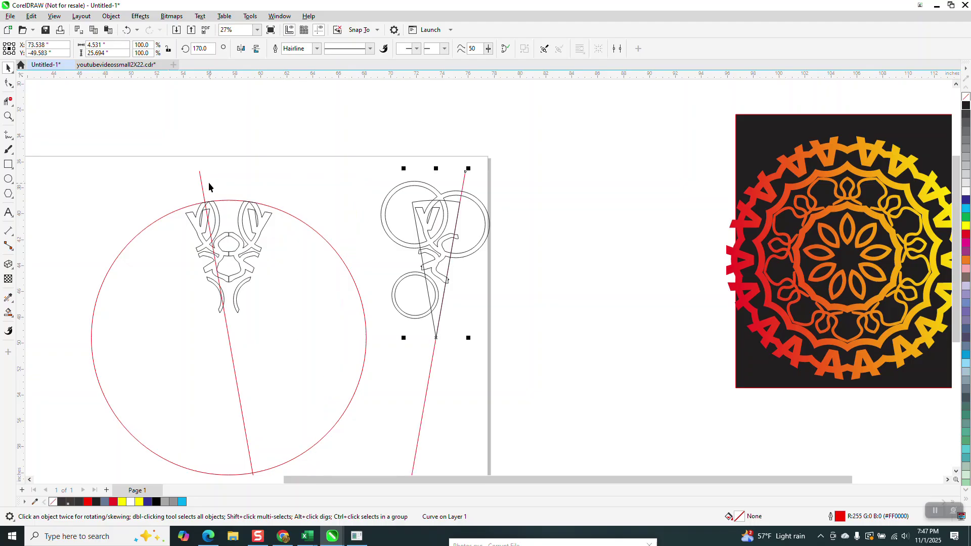
click(200, 185)
key(Right)
key(Right)
click(349, 273)
key(Right)
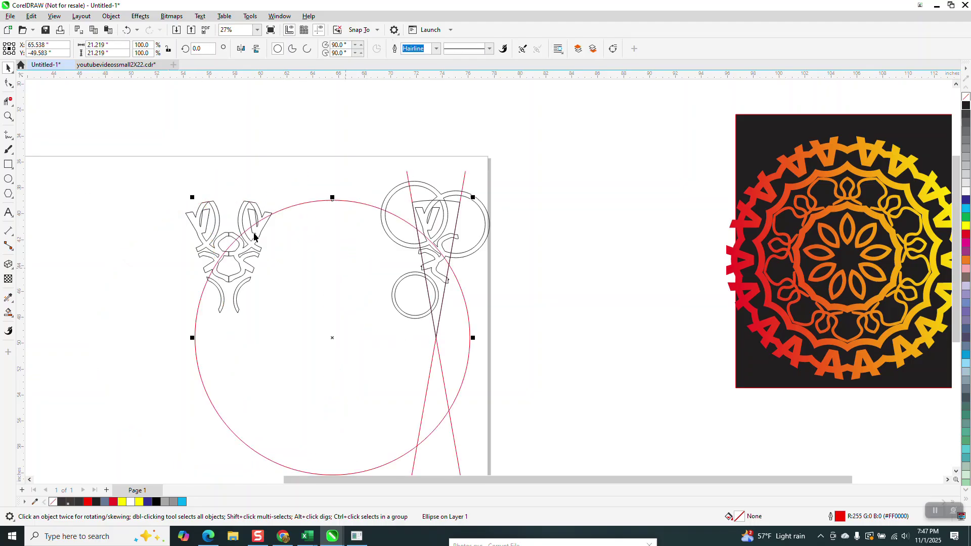
key(Right)
drag(163, 167, 297, 362)
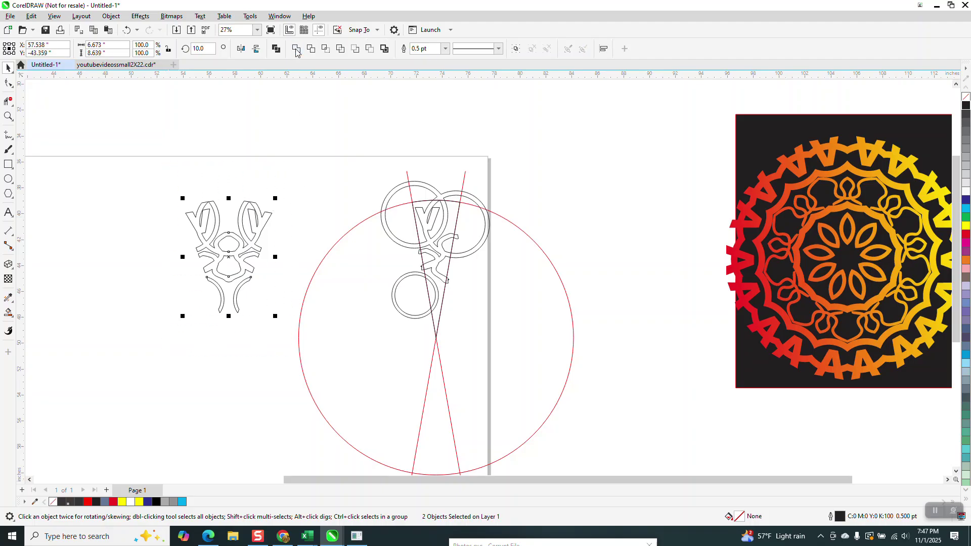
click(296, 50)
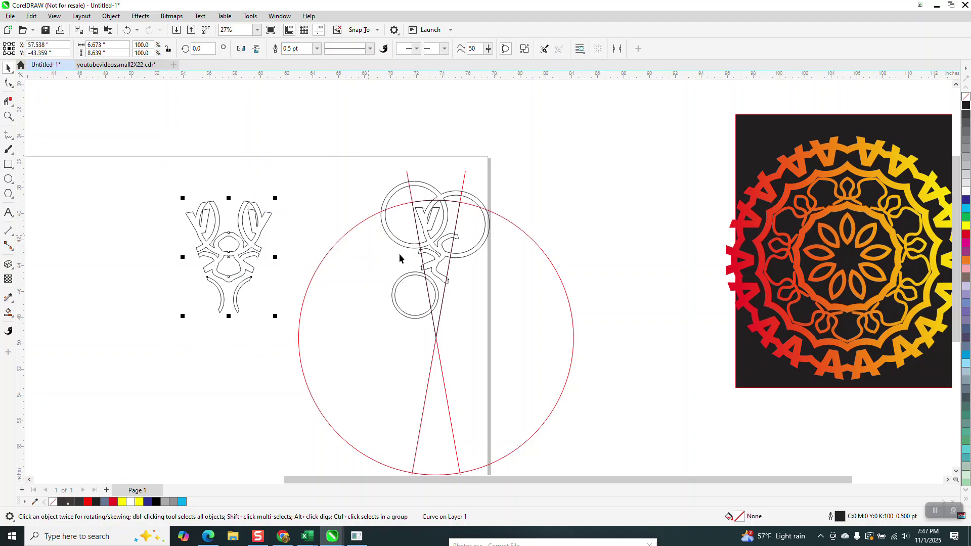
Step: Move the wedge outline 8 inches left and bring the two crossing red lines back 16 inches left over the welded motif
click(436, 337)
key(Left)
click(436, 341)
key(Left)
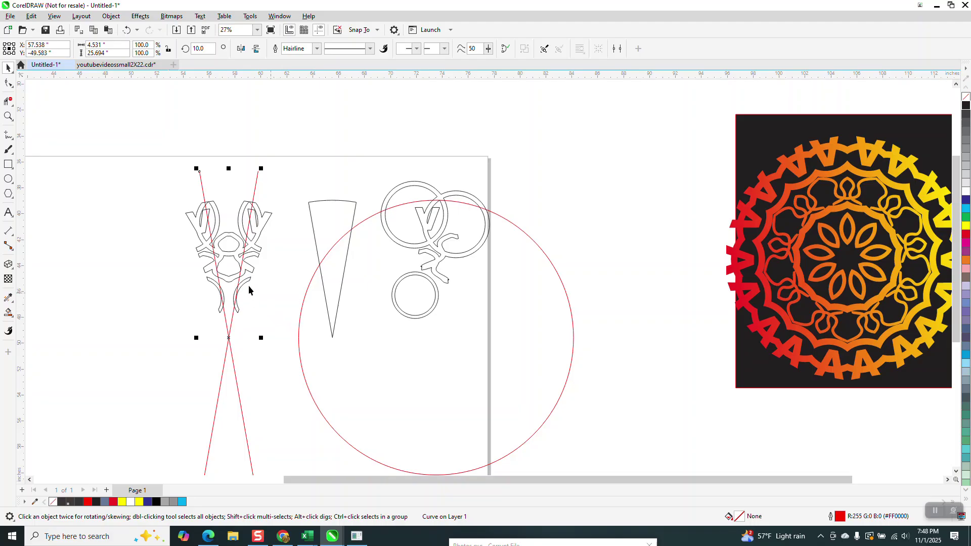
Step: Create a copy of the welded motif rotated 40.02 degrees about the crossing point of the red lines
click(240, 218)
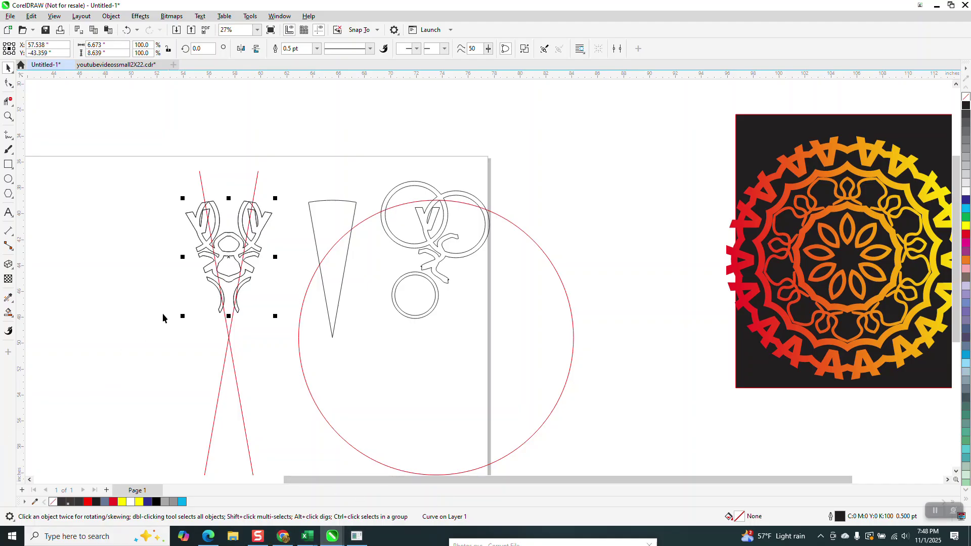
click(229, 255)
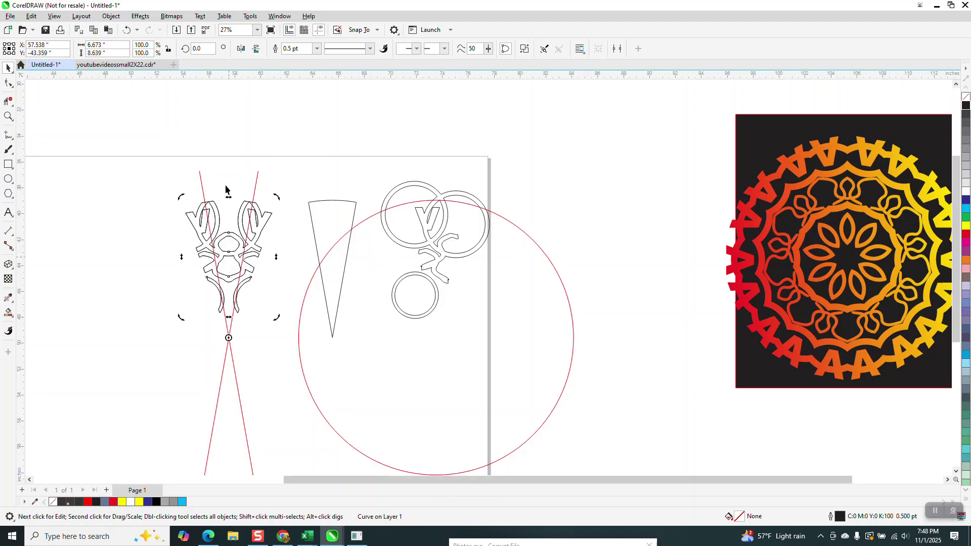
click(210, 49)
key(Return)
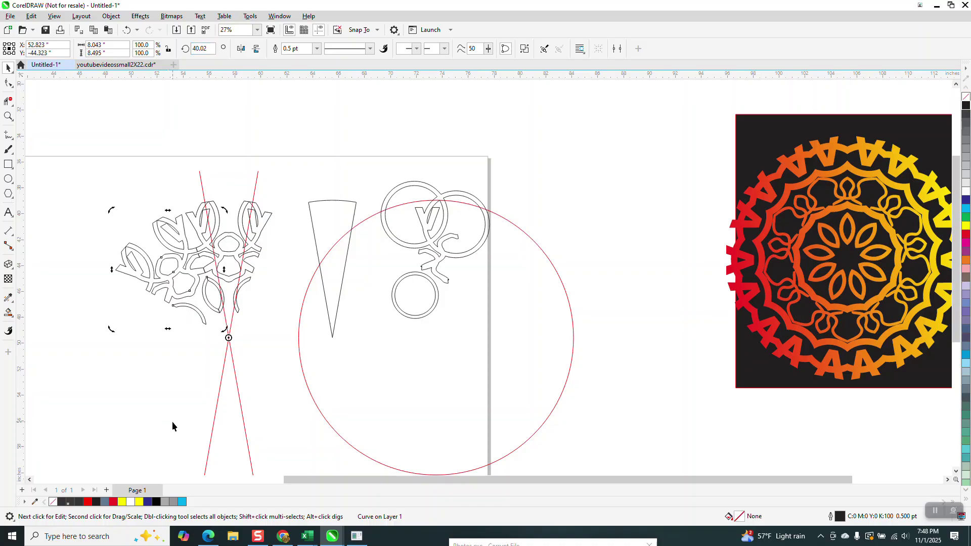
Step: Repeat the rotated copy seven more times around the crossing point to complete the full circle of the mandala
key(ctrl+r)
key(ctrl+r)
key(ctrl+r)
key(ctrl+r)
key(ctrl+r)
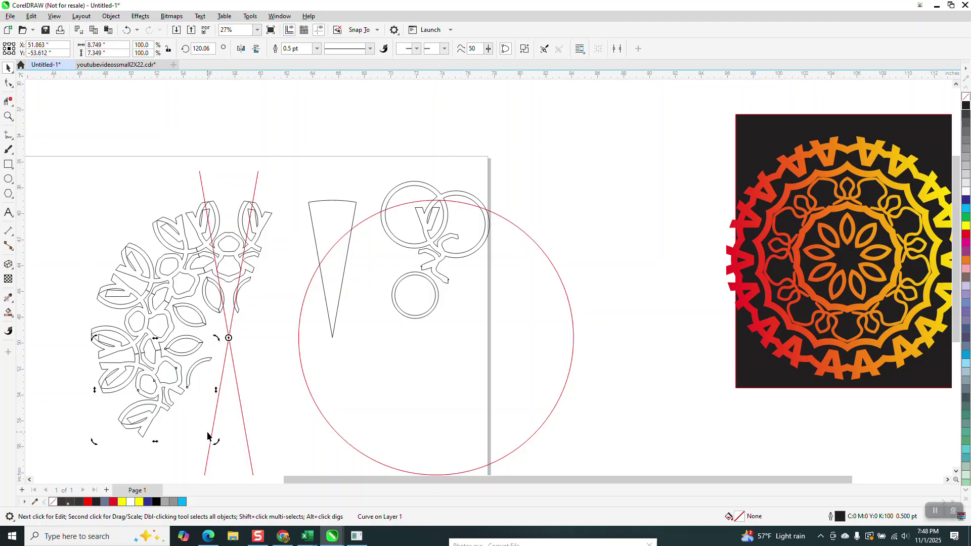
key(ctrl+r)
key(ctrl+r)
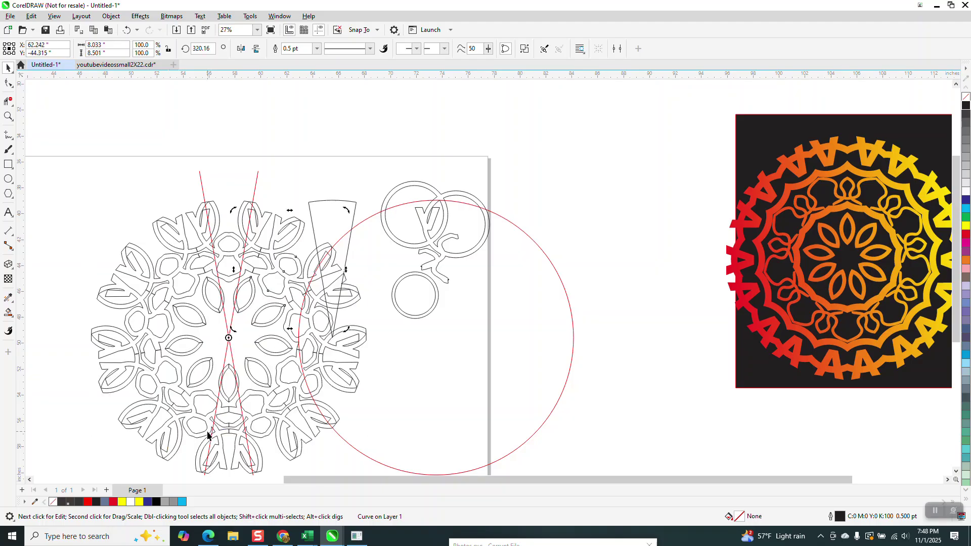
Step: Move the wedge outline, the source shapes, the red circle and both red lines right, off the page and clear of the mandala
drag(353, 226, 604, 185)
drag(434, 207, 636, 197)
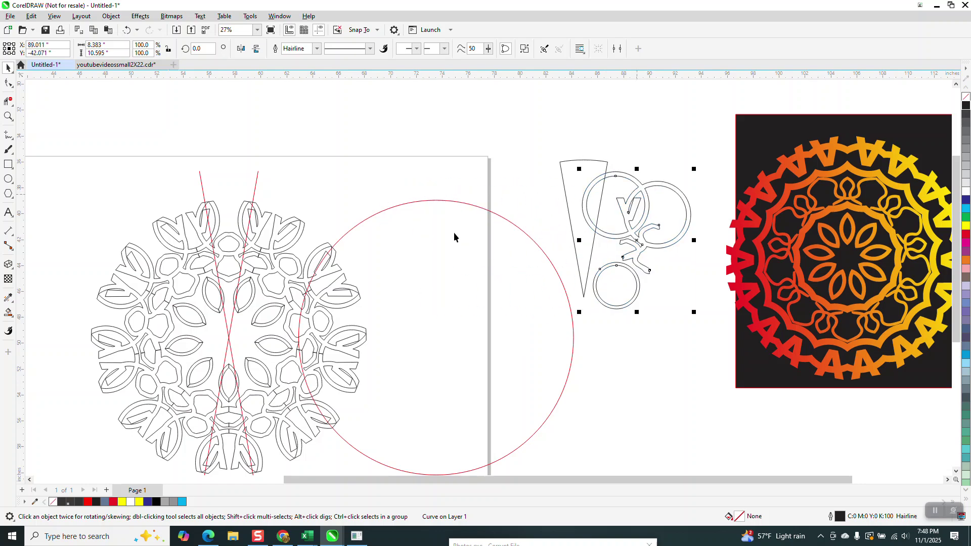
drag(451, 205, 613, 186)
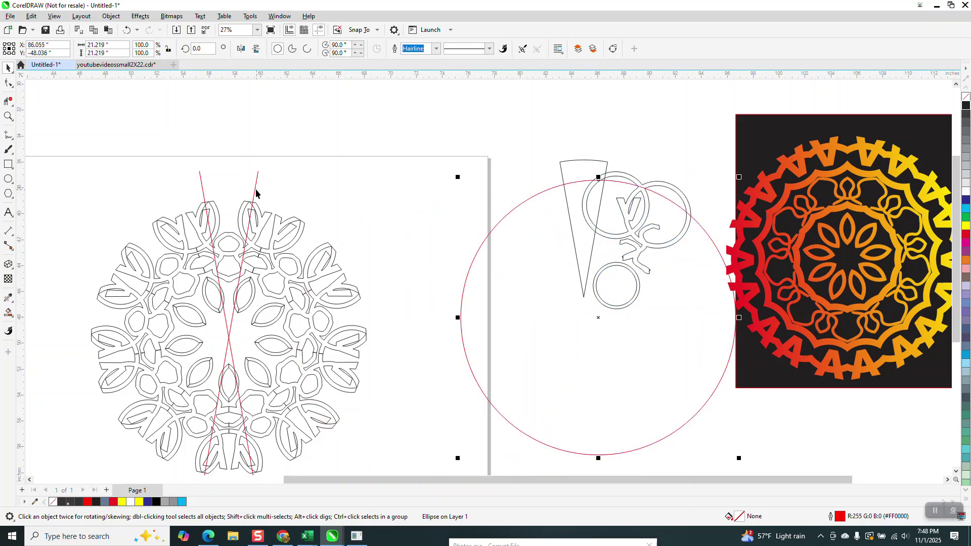
click(268, 223)
drag(255, 195, 622, 167)
drag(202, 193, 540, 170)
Step: Weld all nine rotated motif copies into a single mandala object
scroll(344, 217, down, 2)
drag(151, 194, 402, 419)
click(296, 49)
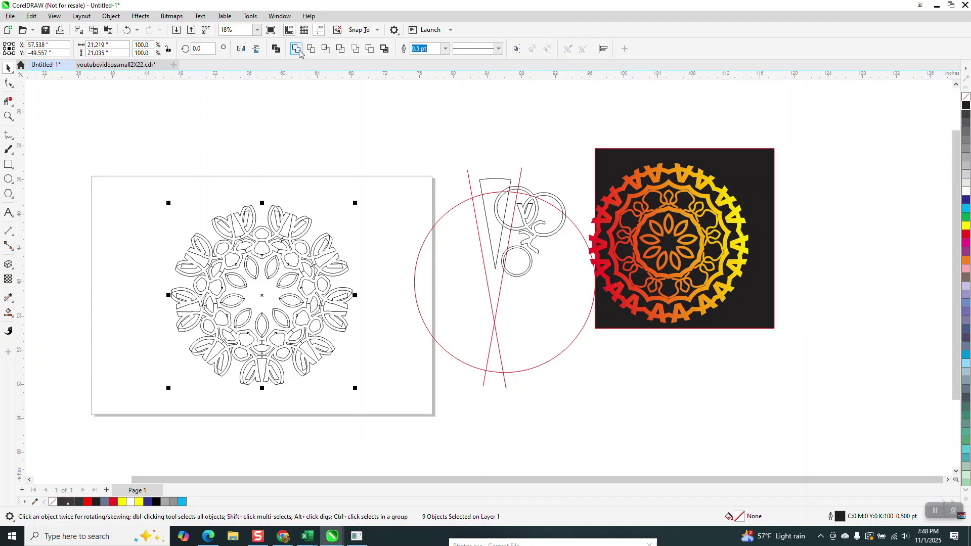
click(8, 117)
drag(186, 204, 349, 308)
scroll(349, 305, down, 1)
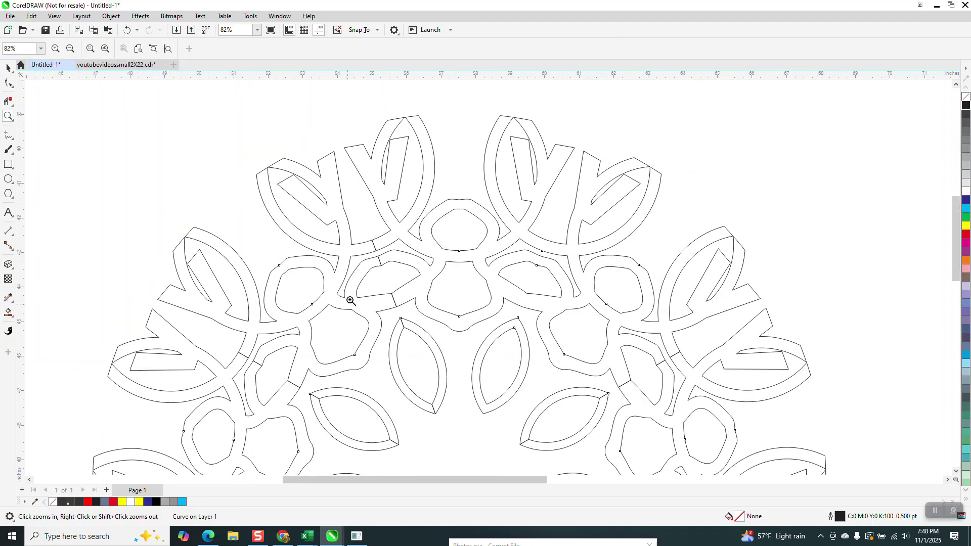
click(9, 101)
scroll(371, 250, down, 3)
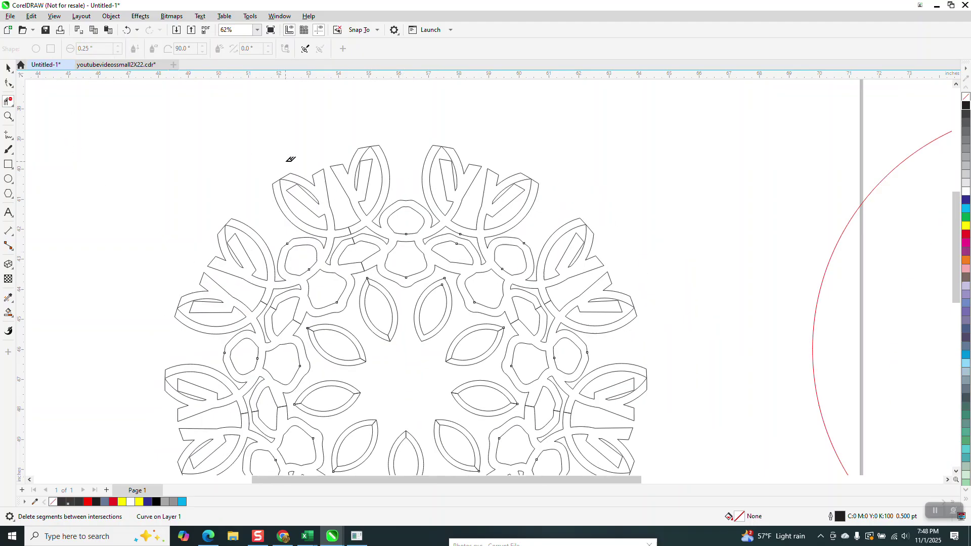
Step: Fill the welded mandala with cyan and remove its outline
click(10, 70)
drag(183, 142, 508, 446)
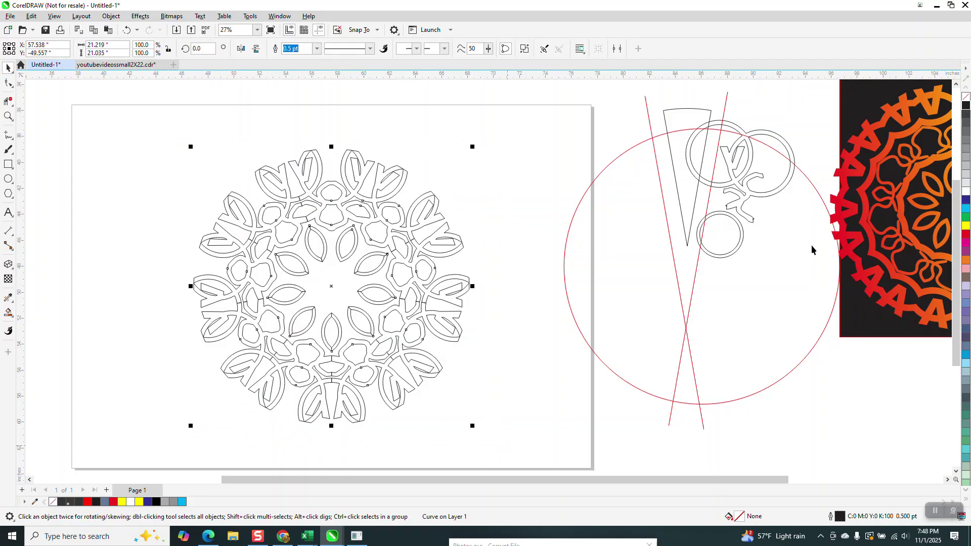
click(966, 208)
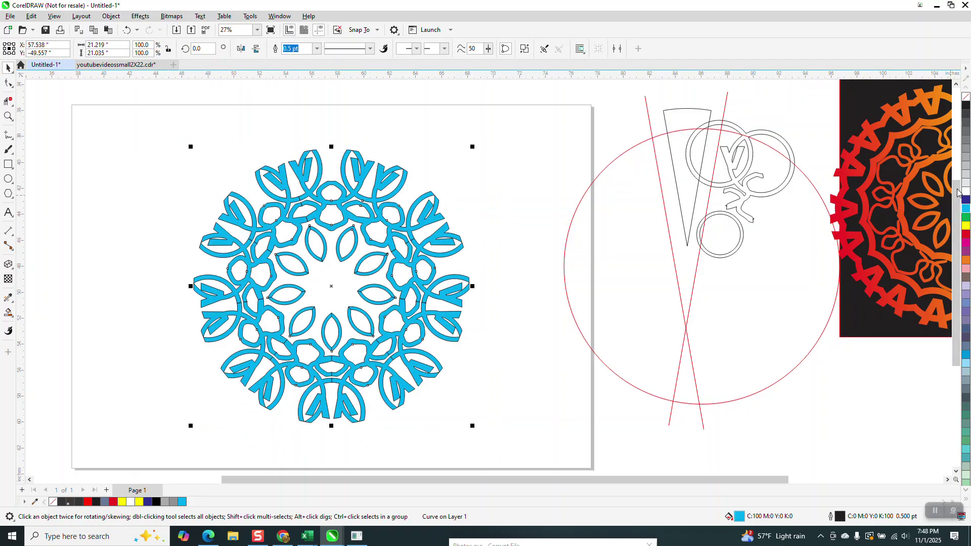
right_click(964, 98)
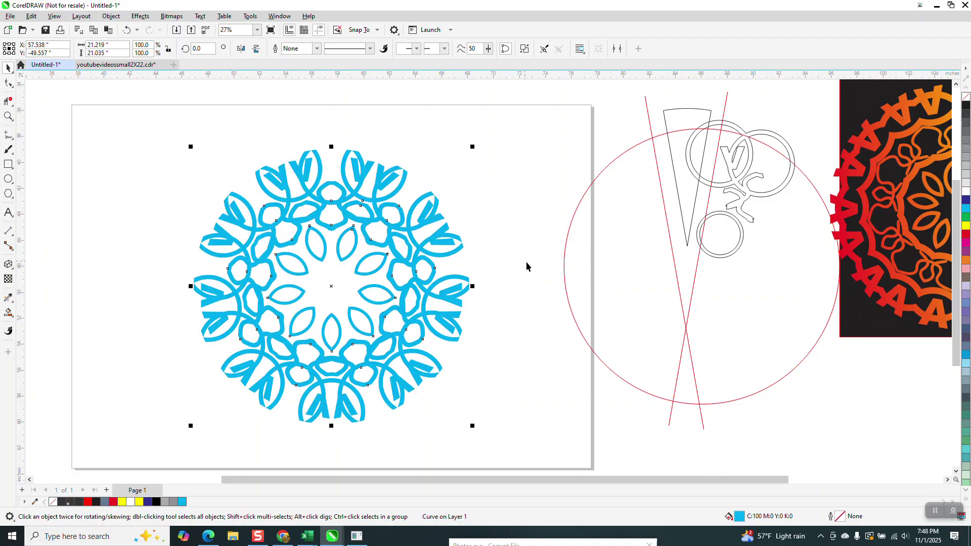
Step: Recolour the mandala red and apply a linear fountain fill across it, from red at its left edge to yellow at its right
scroll(511, 277, down, 1)
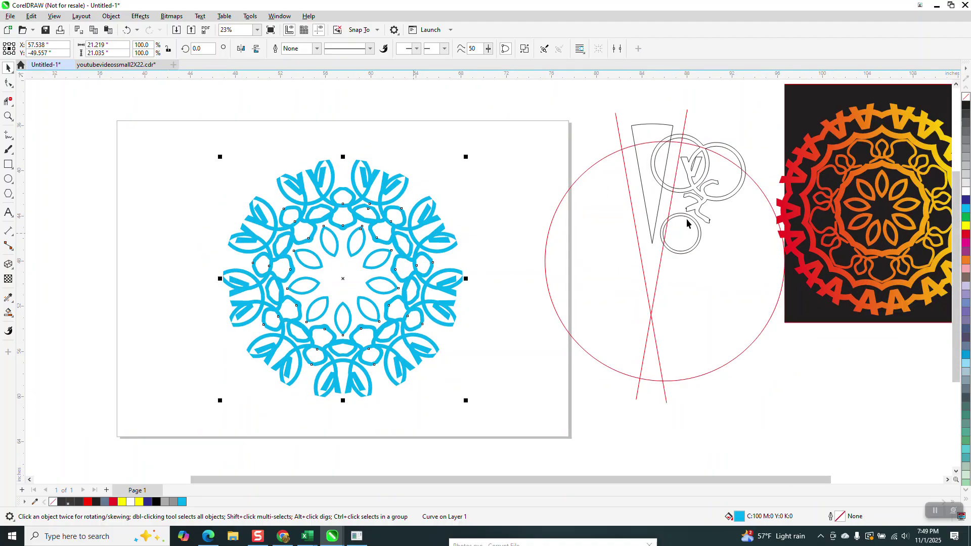
click(964, 234)
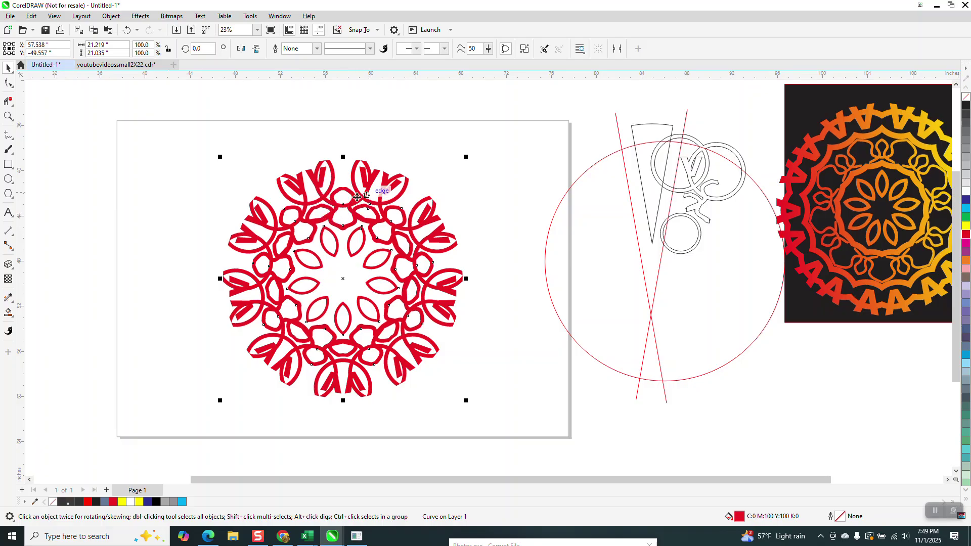
click(8, 312)
click(36, 313)
drag(233, 287, 453, 235)
drag(966, 225, 454, 236)
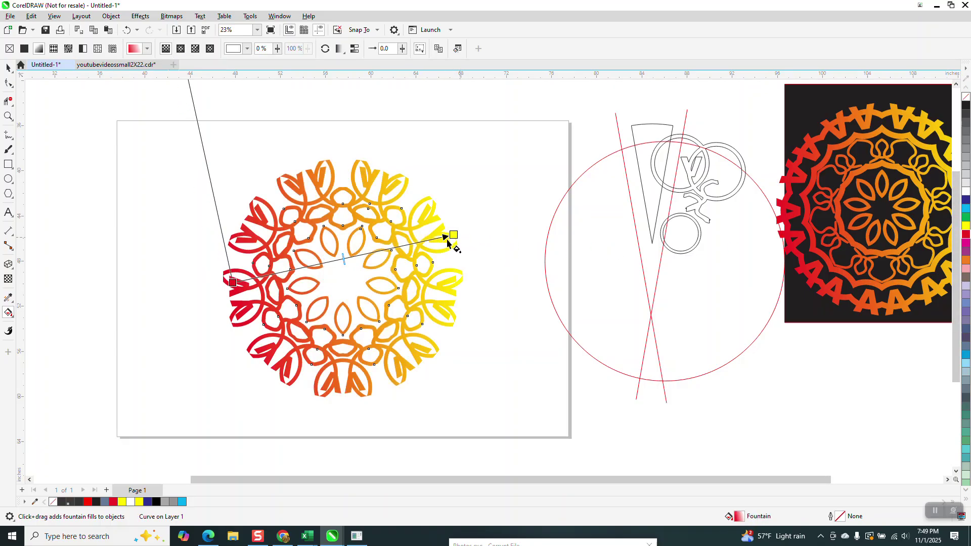
Step: Examine the gradient-filled mandala up close and compare it with the source shapes and the coloured example
click(8, 116)
drag(232, 155, 501, 427)
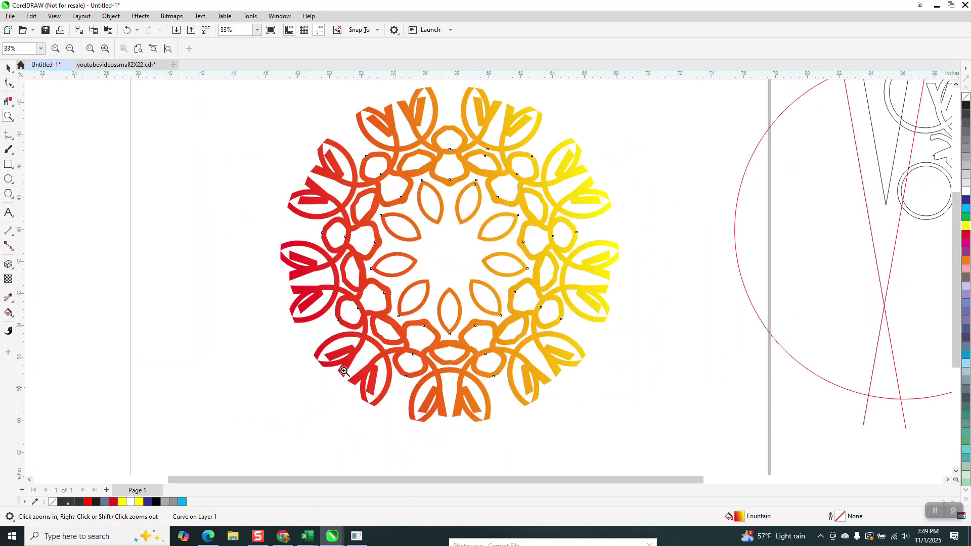
scroll(251, 338, down, 2)
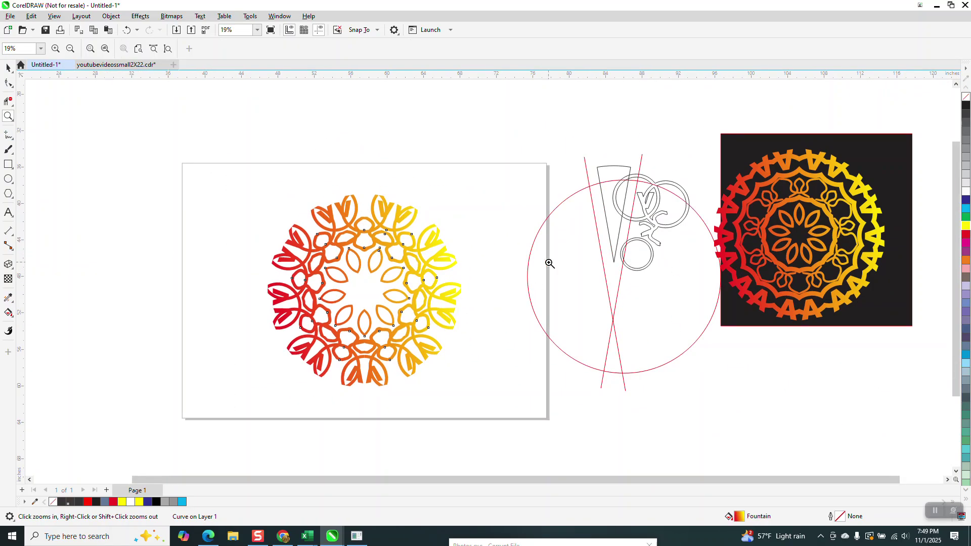
scroll(481, 266, down, 1)
drag(337, 190, 459, 281)
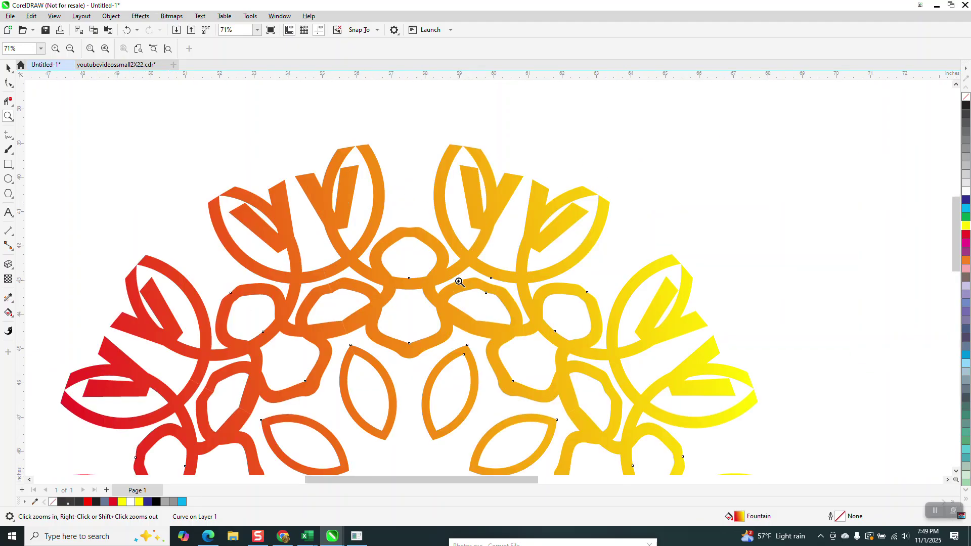
scroll(420, 253, down, 2)
scroll(420, 254, down, 2)
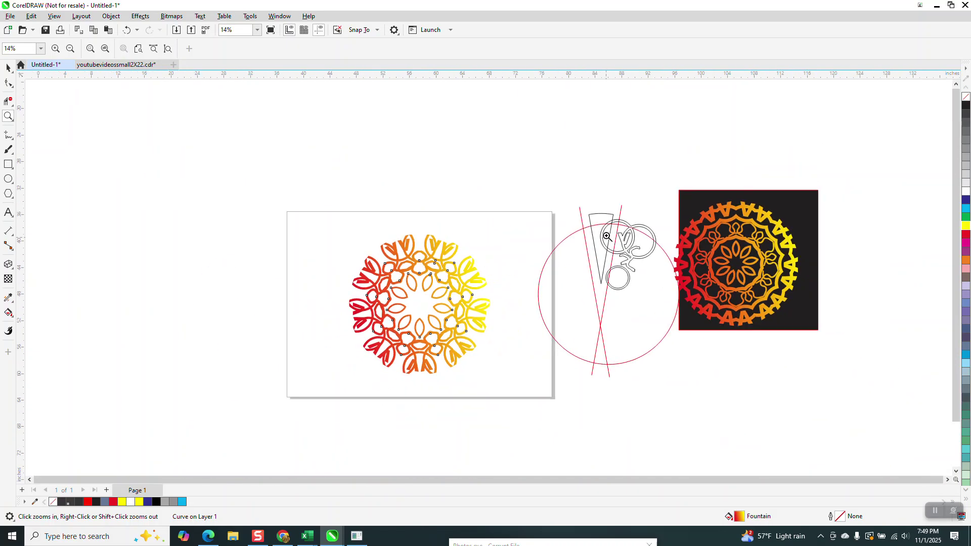
scroll(674, 295, up, 5)
scroll(454, 315, down, 1)
scroll(454, 314, down, 8)
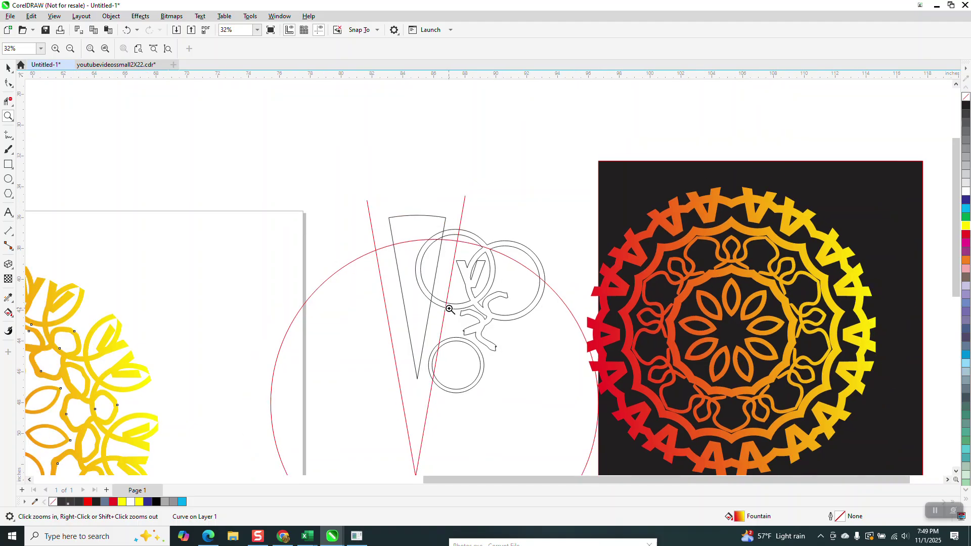
Step: Delete the source shapes, wedge outline, red lines and red circle, along with the gradient-filled mandala on the page
click(8, 67)
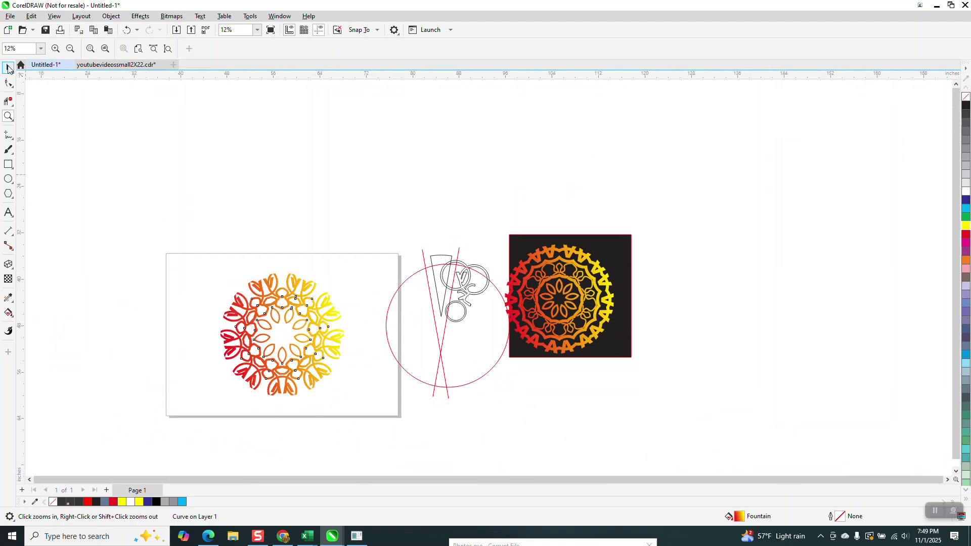
drag(377, 224, 529, 401)
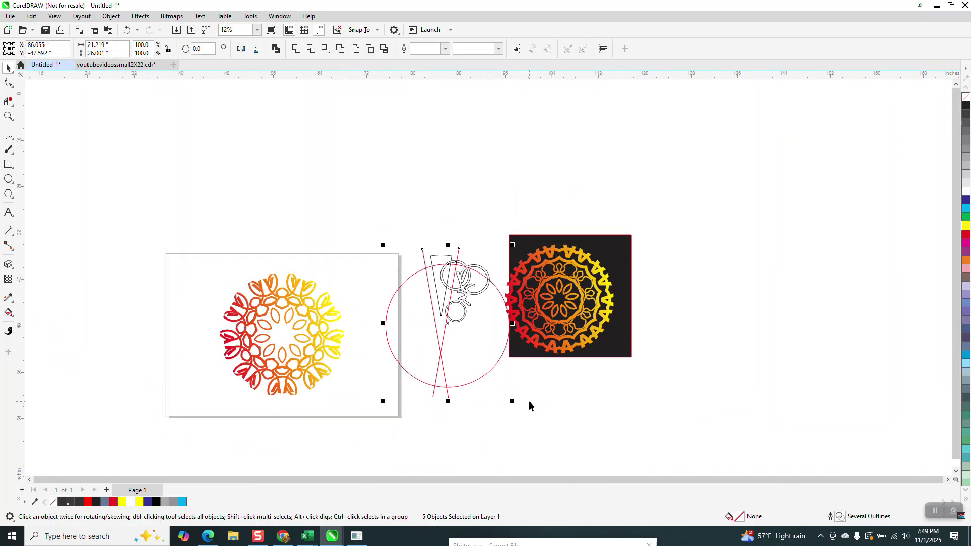
key(Delete)
click(320, 309)
key(Delete)
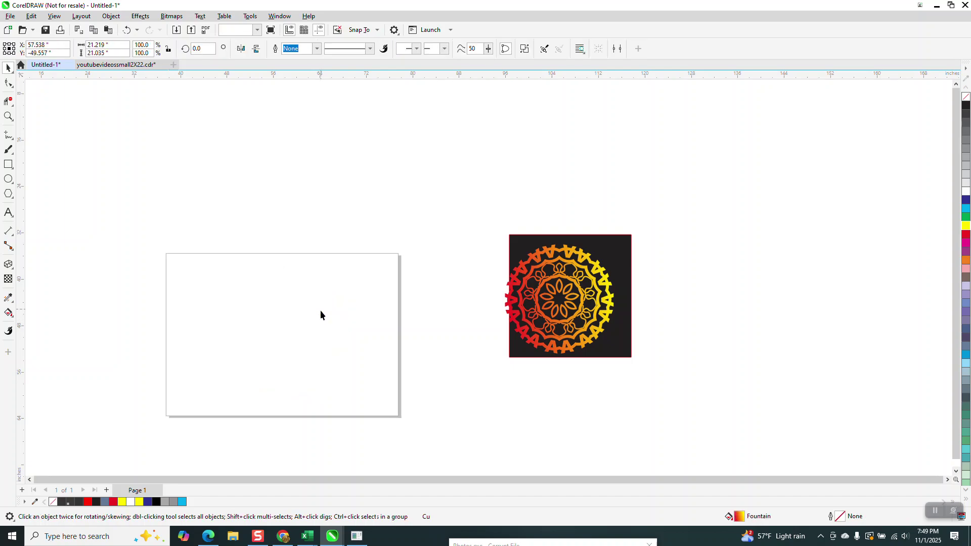
Step: Delete the black background rectangle behind the example mandala and select the example mandala
click(550, 243)
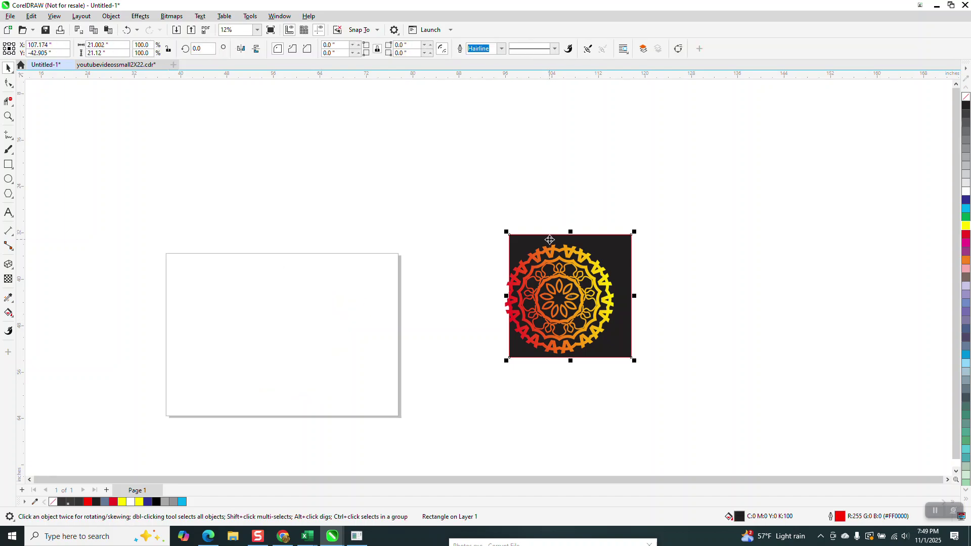
key(Delete)
drag(602, 347, 678, 403)
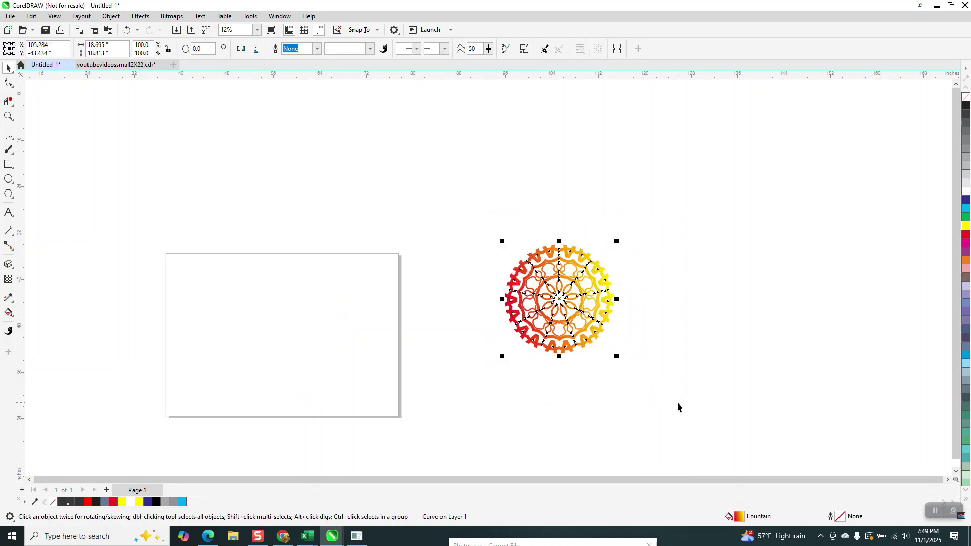